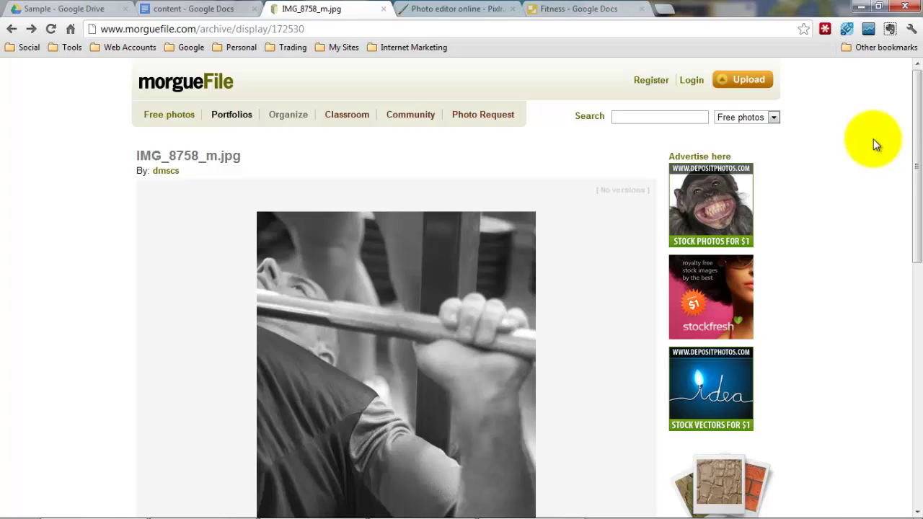
Look over the morgueFile page of the weightlifting photo, including its download options and license terms
{"action": "scroll", "coordinate": [68, 128], "scroll_direction": "down", "scroll_amount": 1}
{"action": "scroll", "coordinate": [68, 128], "scroll_direction": "up", "scroll_amount": 1}
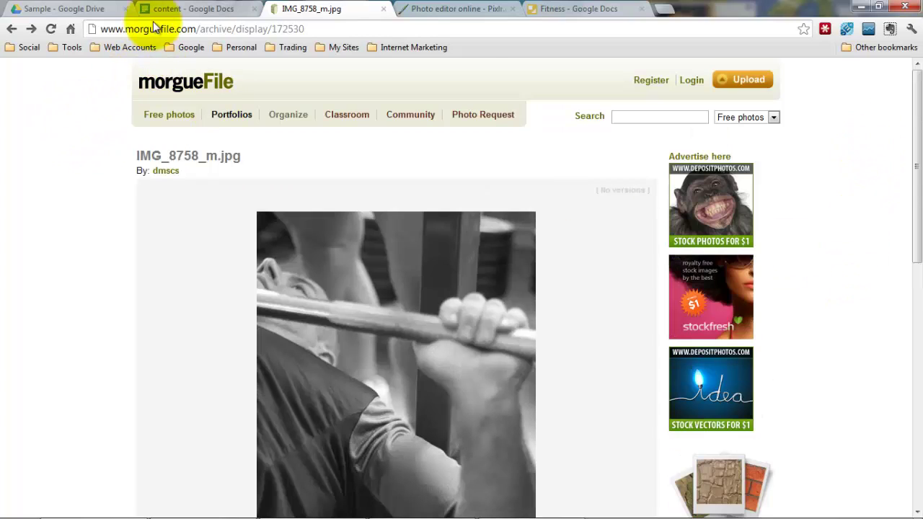
{"action": "scroll", "coordinate": [76, 136], "scroll_direction": "down", "scroll_amount": 3}
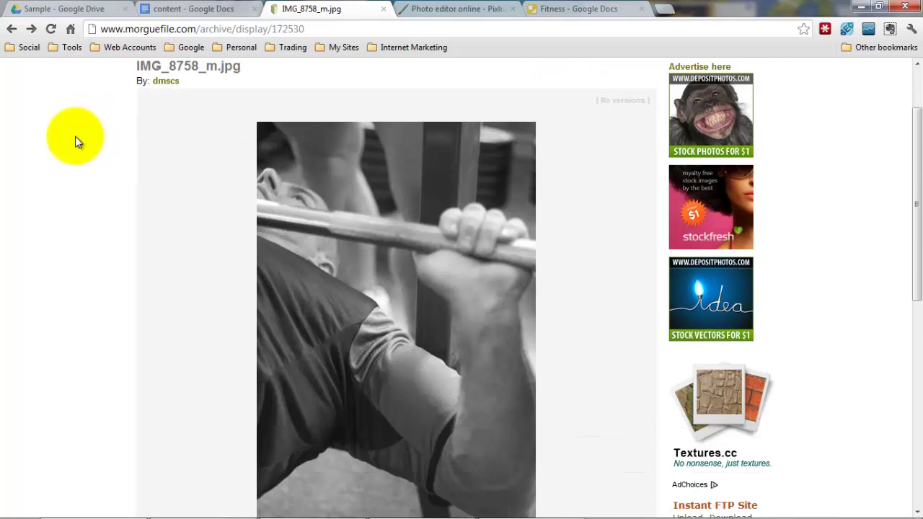
{"action": "scroll", "coordinate": [75, 136], "scroll_direction": "down", "scroll_amount": 2}
{"action": "scroll", "coordinate": [74, 136], "scroll_direction": "up", "scroll_amount": 5}
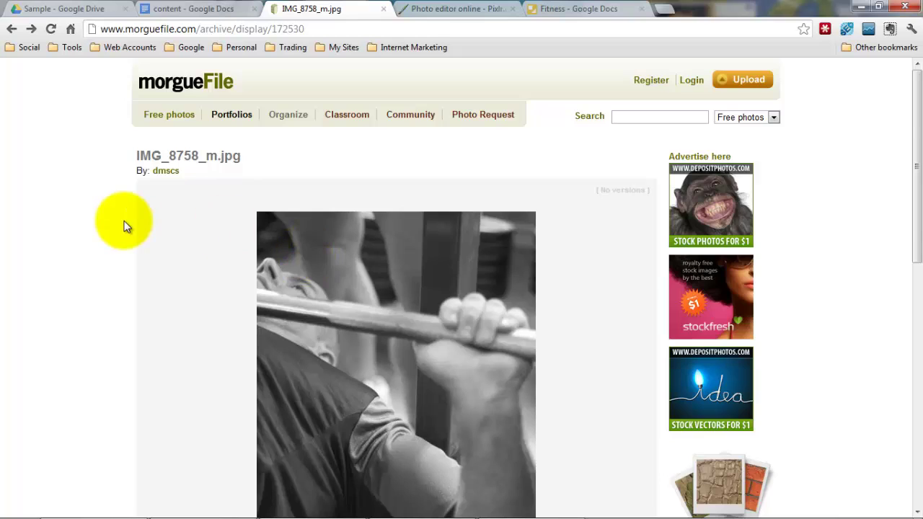
{"action": "scroll", "coordinate": [123, 221], "scroll_direction": "down", "scroll_amount": 3}
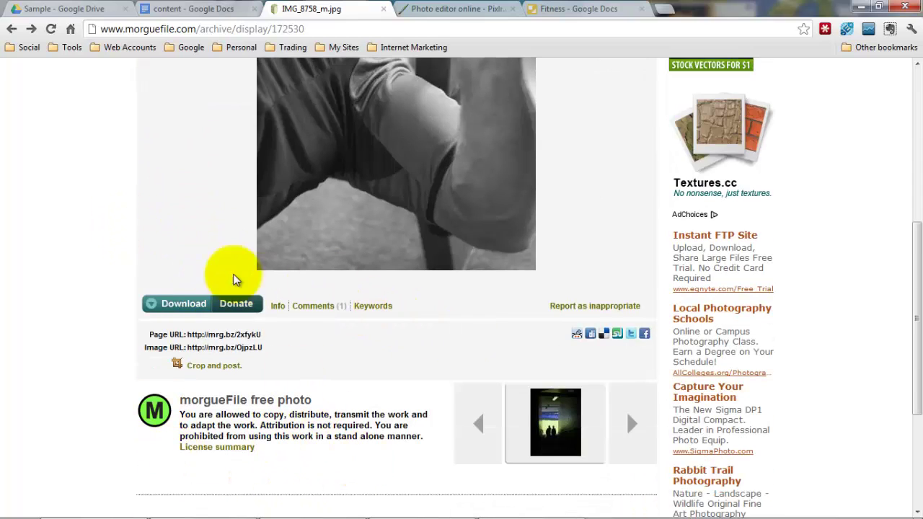
{"action": "scroll", "coordinate": [93, 180], "scroll_direction": "up", "scroll_amount": 3}
{"action": "scroll", "coordinate": [196, 224], "scroll_direction": "down", "scroll_amount": 2}
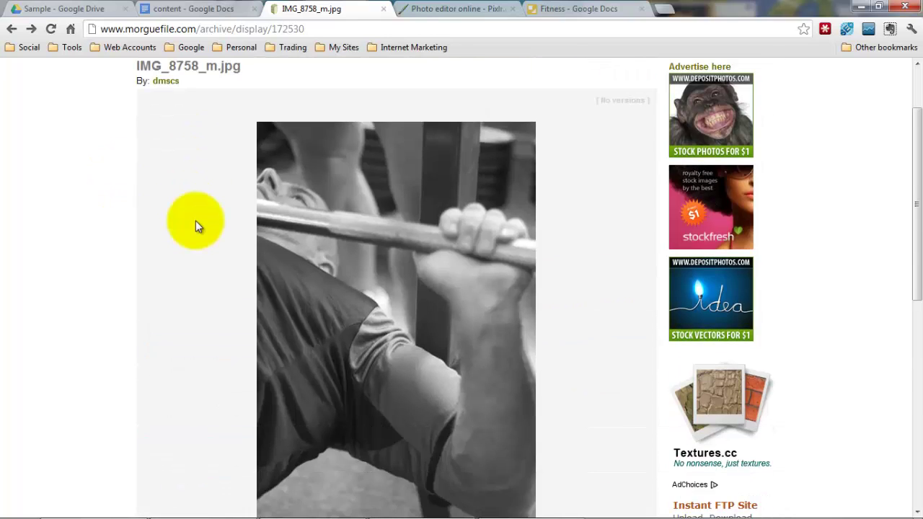
{"action": "scroll", "coordinate": [195, 224], "scroll_direction": "up", "scroll_amount": 2}
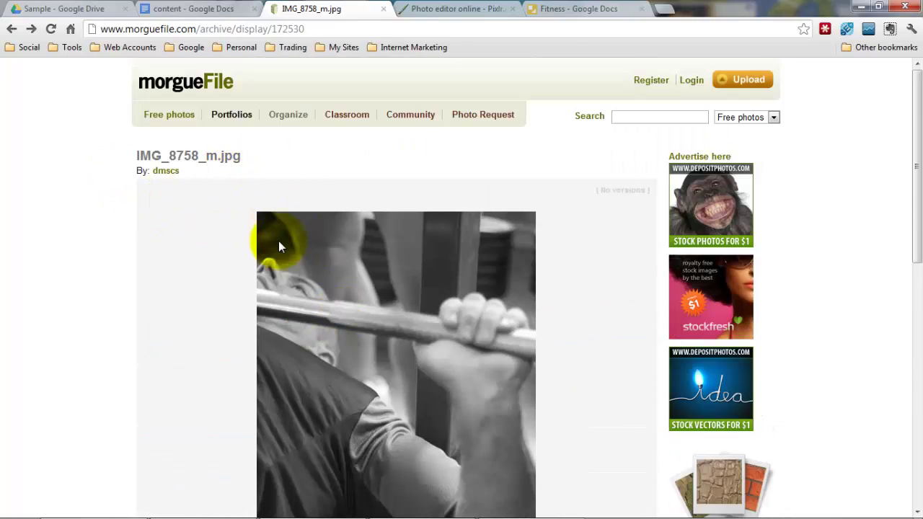
{"action": "scroll", "coordinate": [412, 346], "scroll_direction": "down", "scroll_amount": 7}
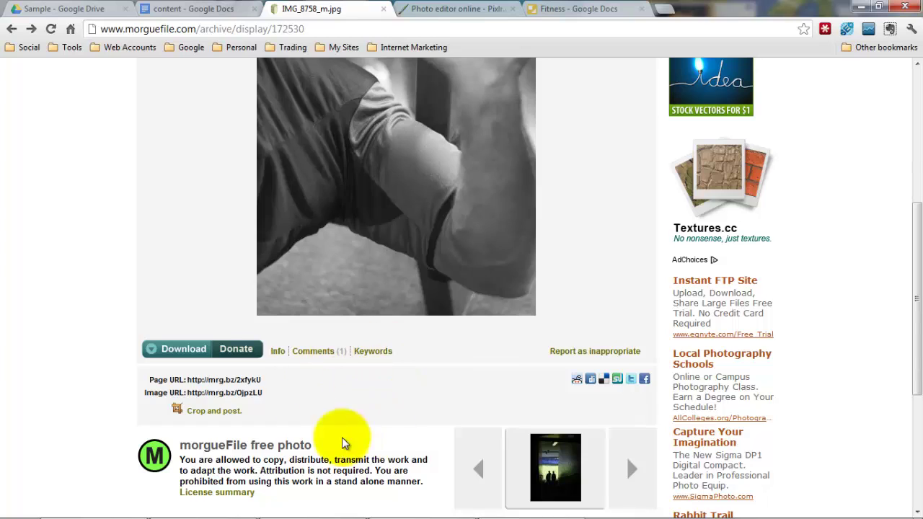
{"action": "scroll", "coordinate": [343, 233], "scroll_direction": "up", "scroll_amount": 2}
{"action": "scroll", "coordinate": [343, 233], "scroll_direction": "up", "scroll_amount": 5}
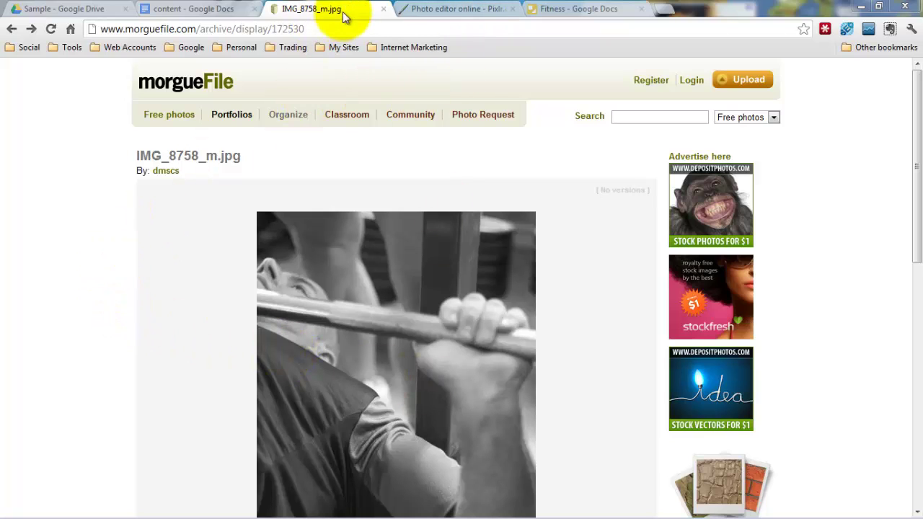
Switch to the Pixlr website and launch the advanced Pixlr editor
{"action": "left_click", "coordinate": [438, 9]}
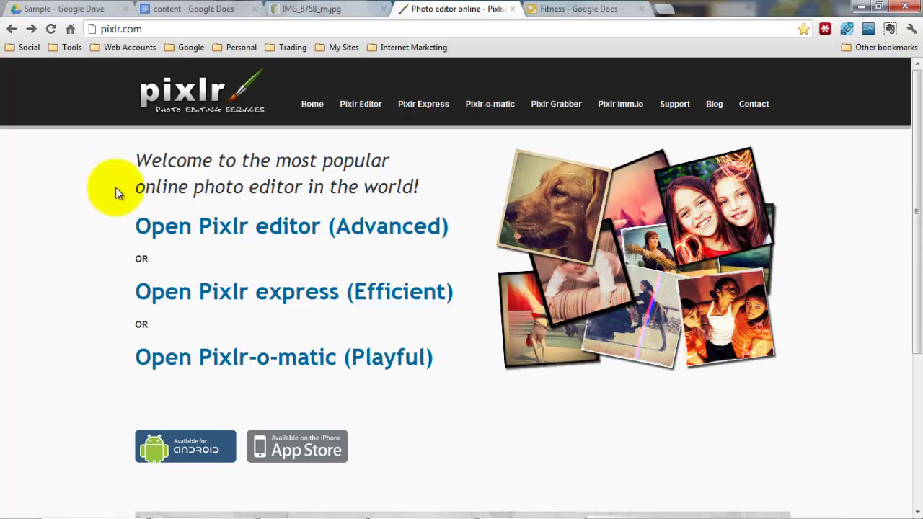
{"action": "left_click_drag", "start_coordinate": [126, 216], "coordinate": [180, 249]}
{"action": "left_click", "coordinate": [206, 185]}
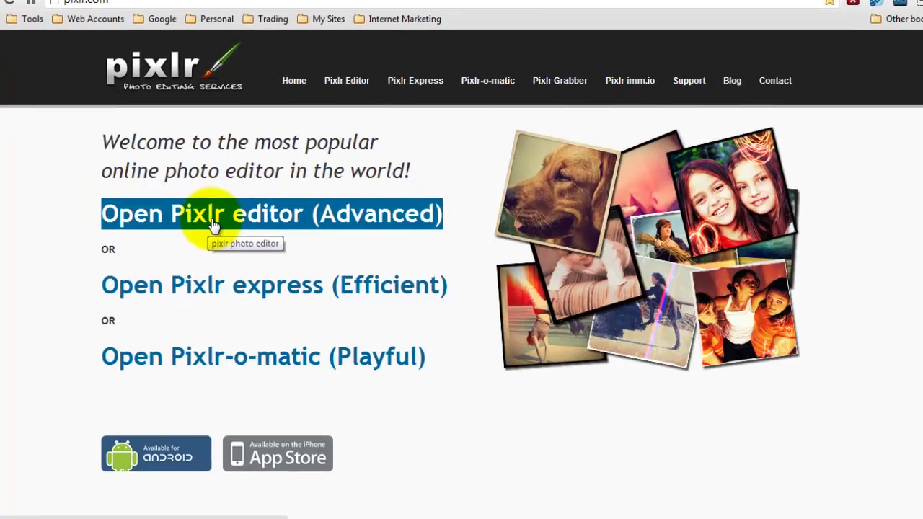
{"action": "left_click", "coordinate": [238, 232]}
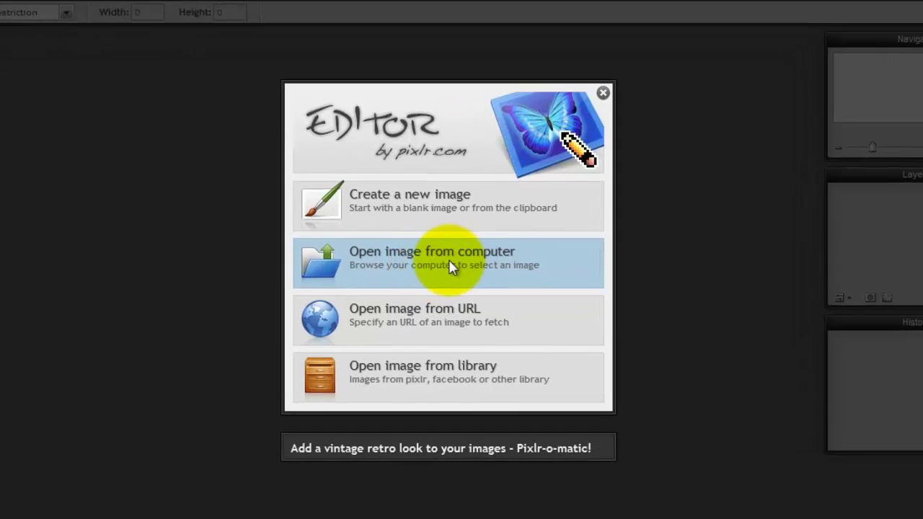
Open the training image from the Fitness folder on the computer
{"action": "left_click", "coordinate": [448, 262]}
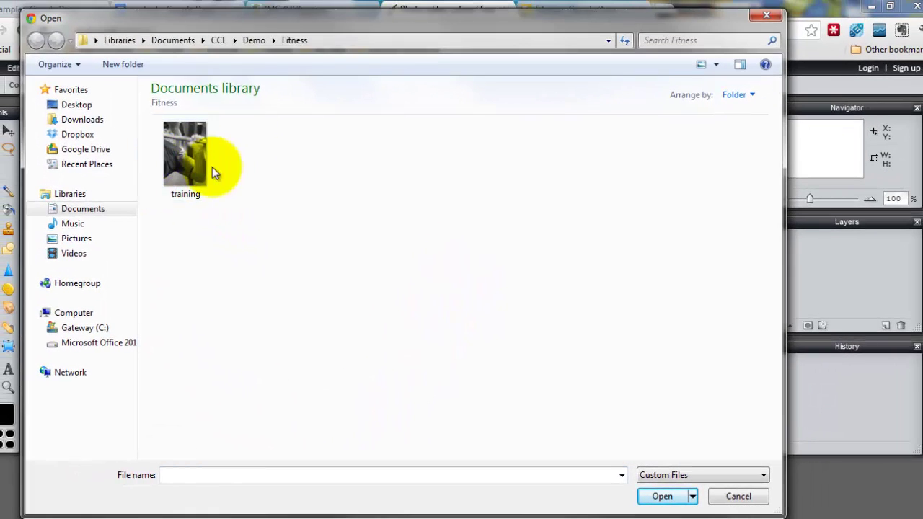
{"action": "left_click", "coordinate": [182, 173]}
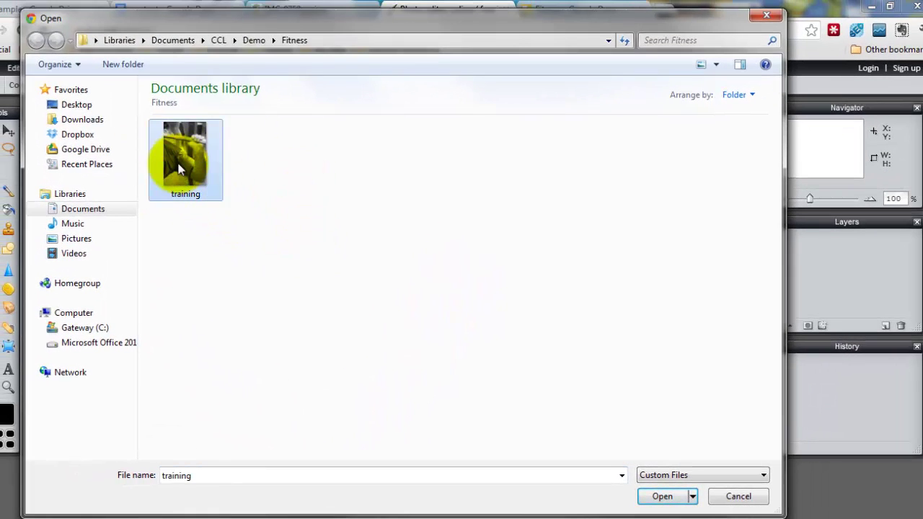
{"action": "left_click", "coordinate": [657, 496]}
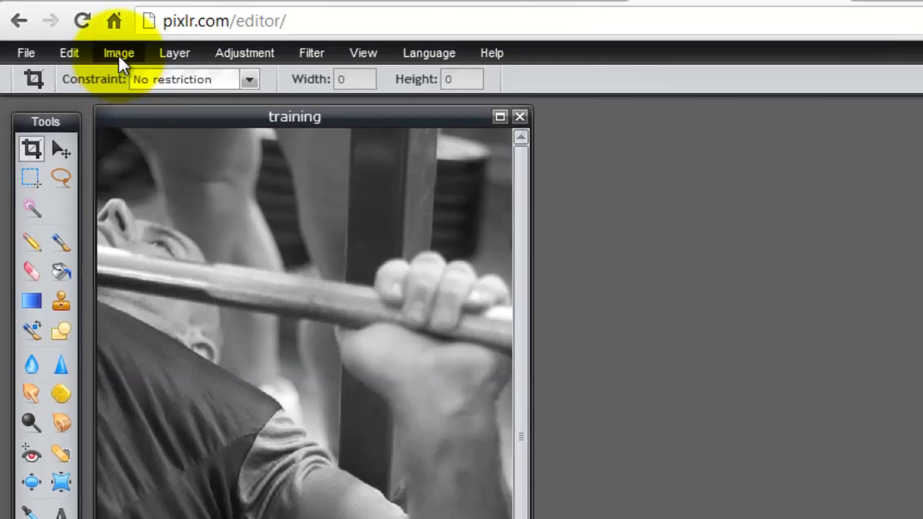
Resize the training image to a width of 600 pixels with its proportions constrained
{"action": "left_click", "coordinate": [118, 55]}
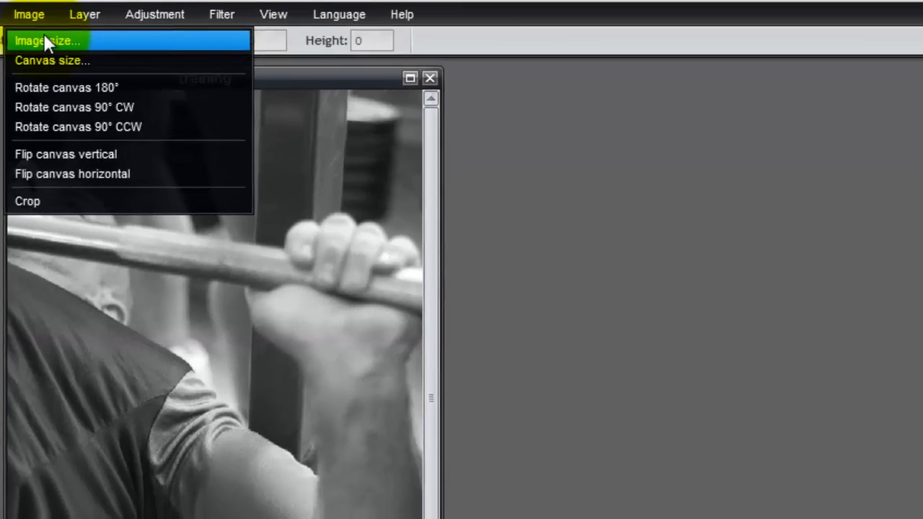
{"action": "left_click", "coordinate": [134, 78]}
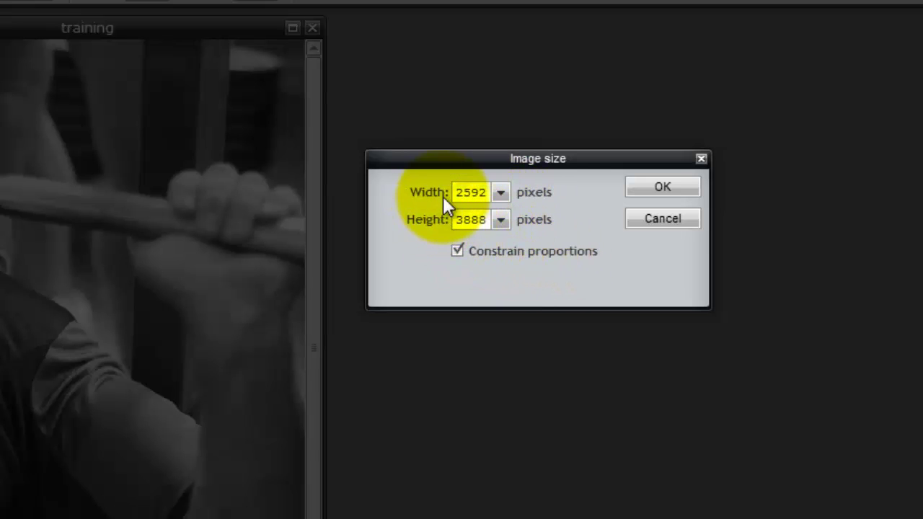
{"action": "double_click", "coordinate": [480, 191]}
{"action": "type", "text": "600"}
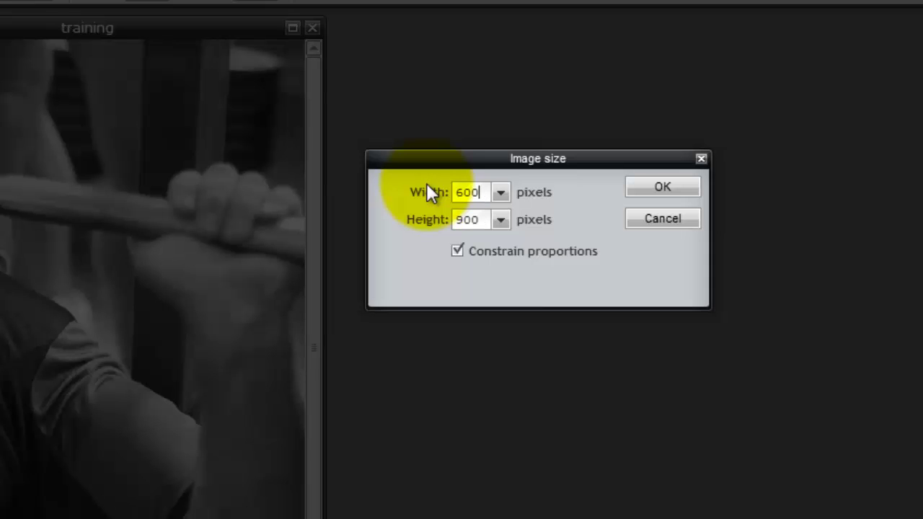
{"action": "left_click", "coordinate": [662, 186]}
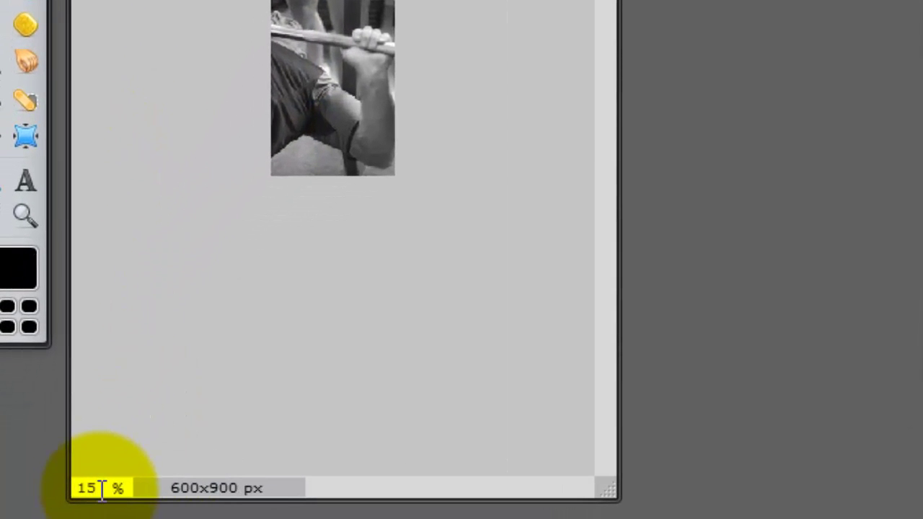
Set the image zoom to 100% and enlarge the image window to show the photo's full width
{"action": "left_click_drag", "start_coordinate": [104, 488], "coordinate": [79, 486]}
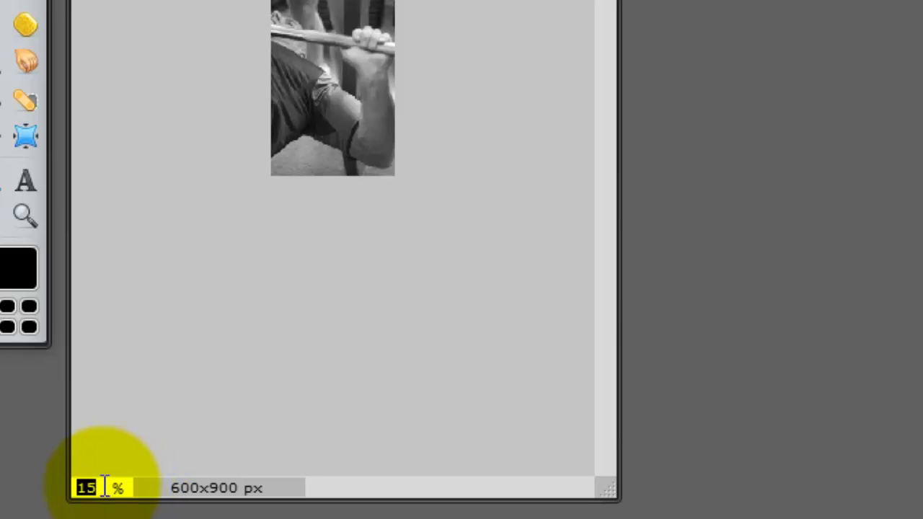
{"action": "type", "text": "00"}
{"action": "key", "text": "Return"}
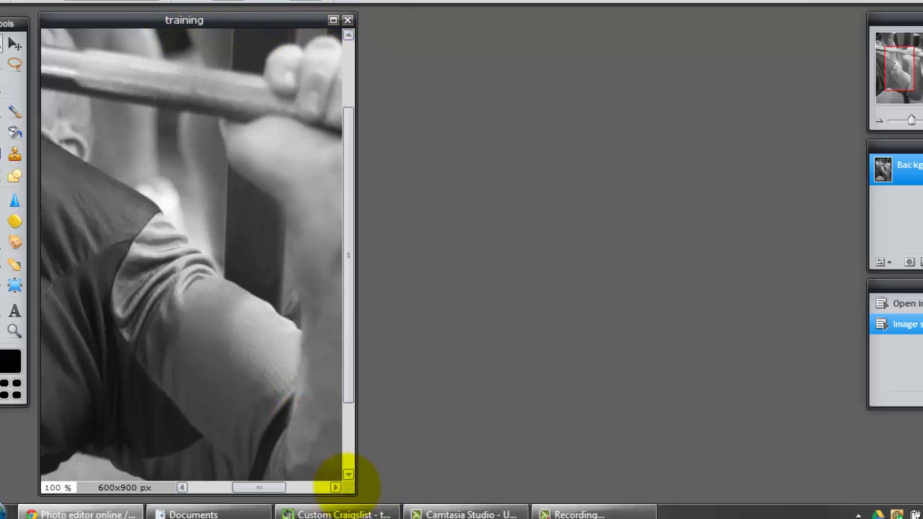
{"action": "left_click_drag", "start_coordinate": [348, 487], "coordinate": [683, 505]}
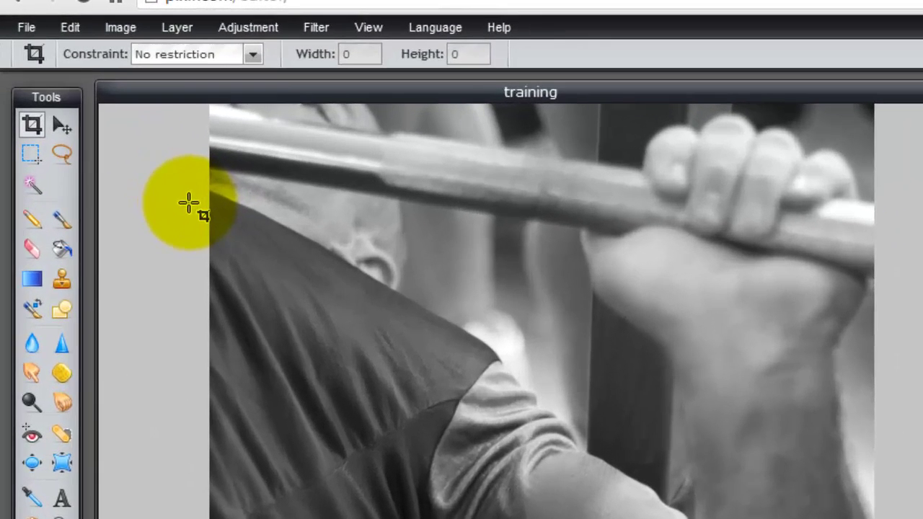
Save the resized image to the computer's Fitness folder as a JPEG named training-new
{"action": "left_click", "coordinate": [23, 27]}
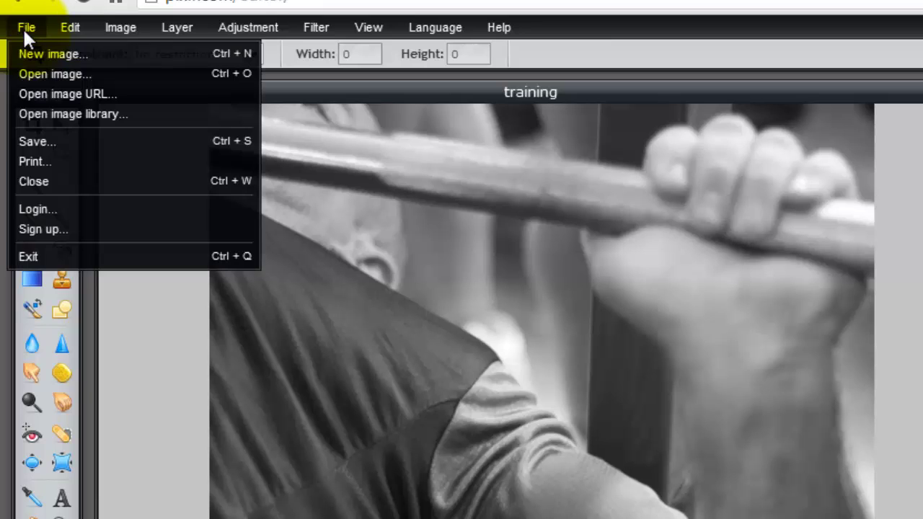
{"action": "left_click", "coordinate": [52, 143]}
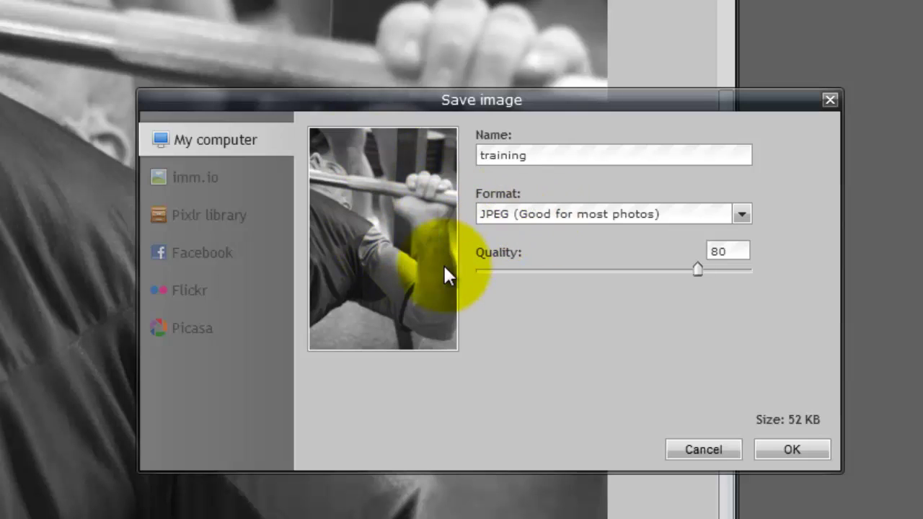
{"action": "left_click", "coordinate": [641, 212]}
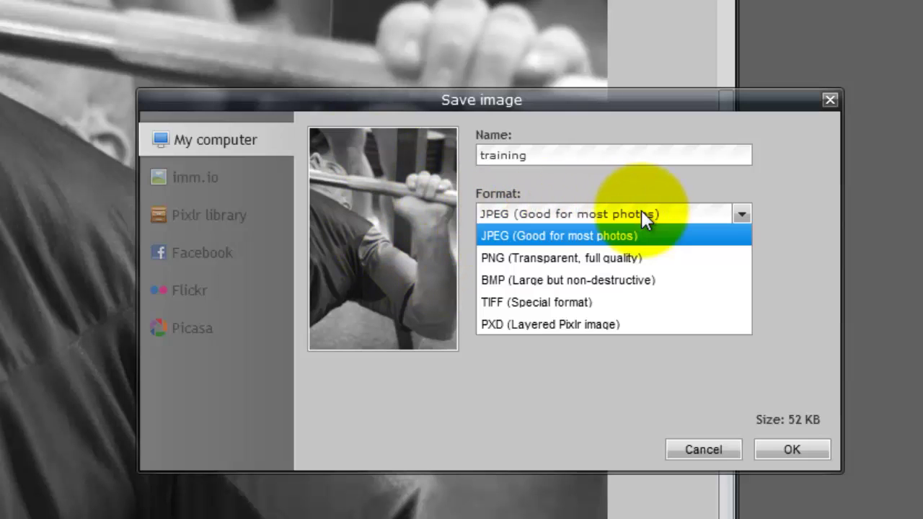
{"action": "left_click", "coordinate": [632, 258]}
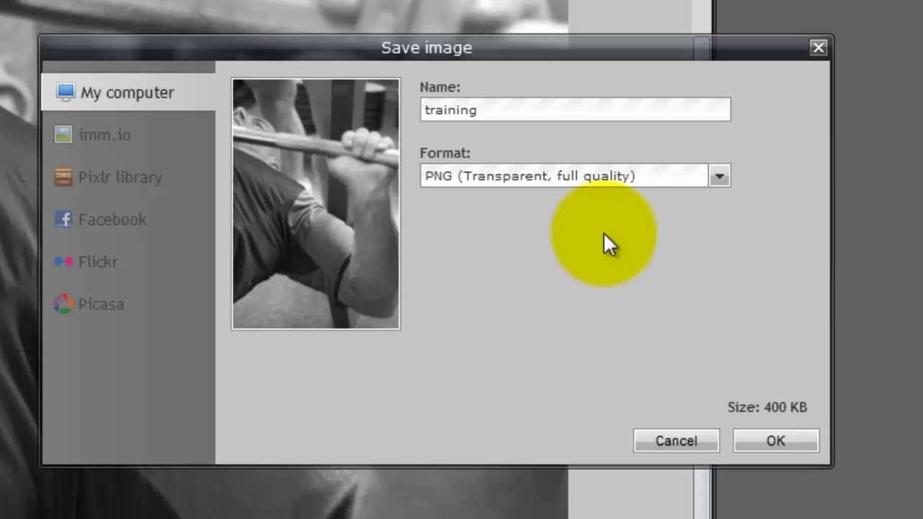
{"action": "left_click", "coordinate": [594, 177]}
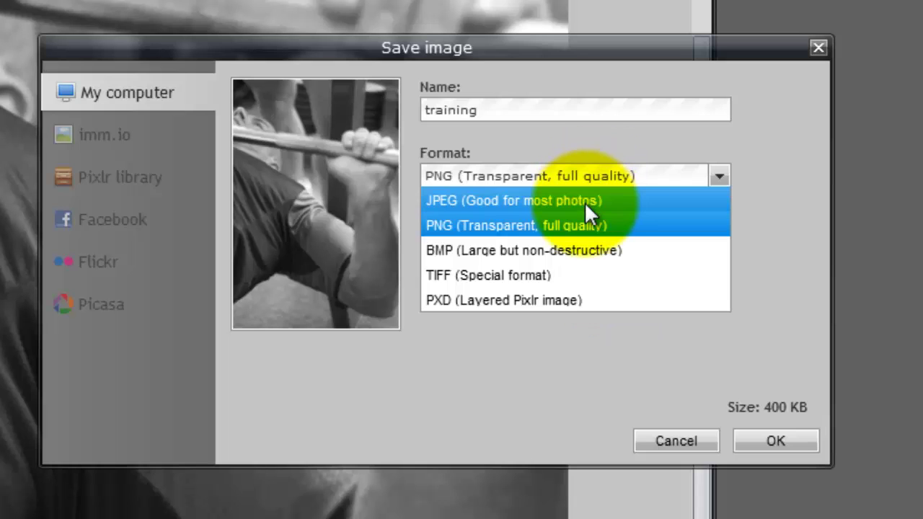
{"action": "left_click", "coordinate": [584, 201]}
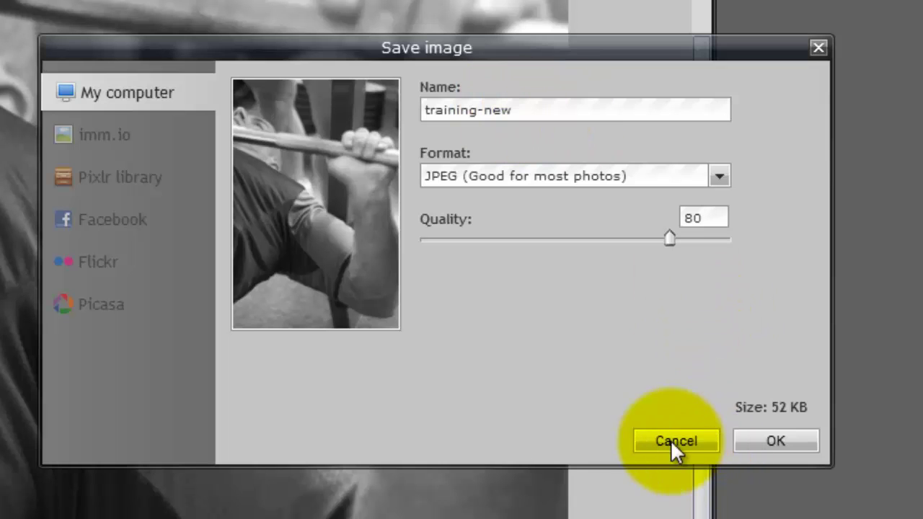
{"action": "left_click", "coordinate": [775, 442]}
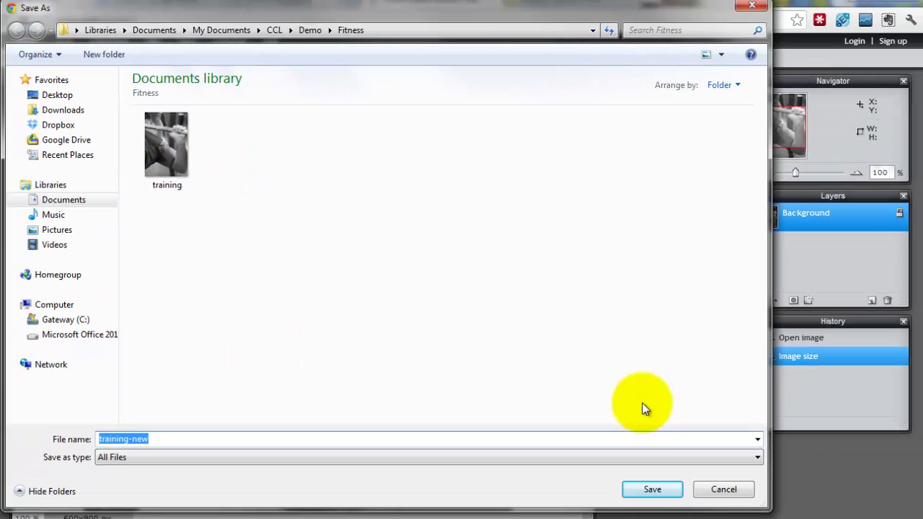
{"action": "left_click", "coordinate": [647, 489]}
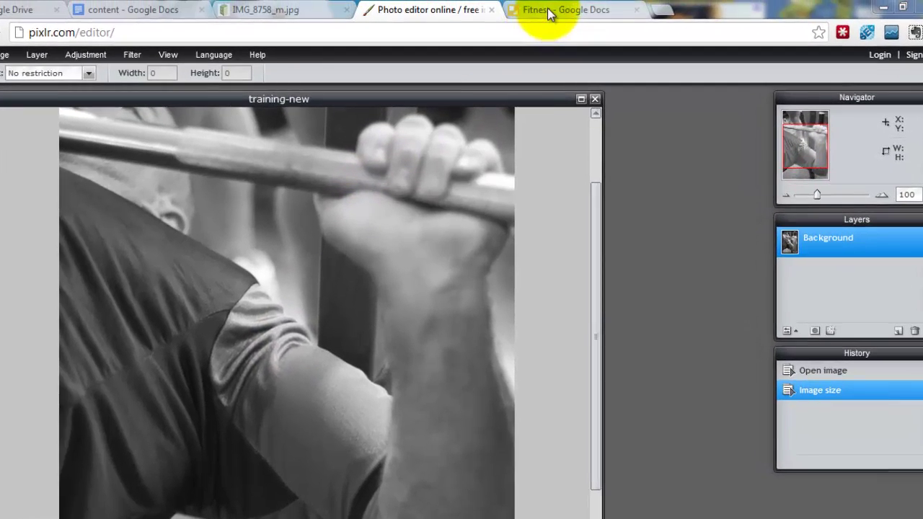
Switch to the Fitness drawing in Google Docs and insert the training-new image by uploading it from the Fitness folder
{"action": "left_click", "coordinate": [547, 10]}
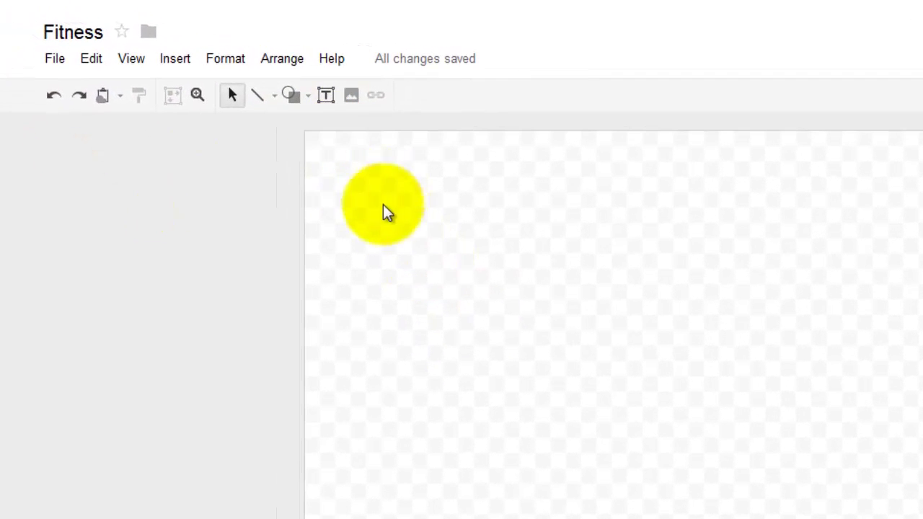
{"action": "left_click", "coordinate": [353, 100]}
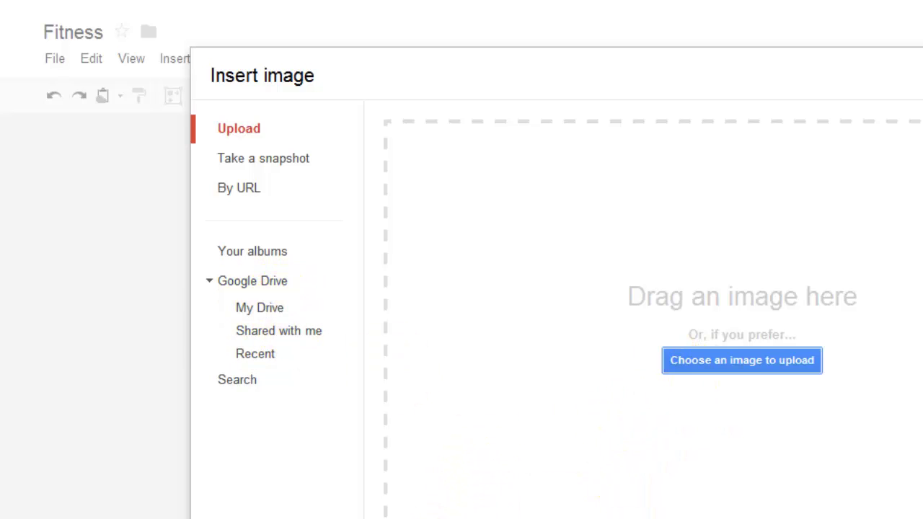
{"action": "key", "text": "alt+Tab"}
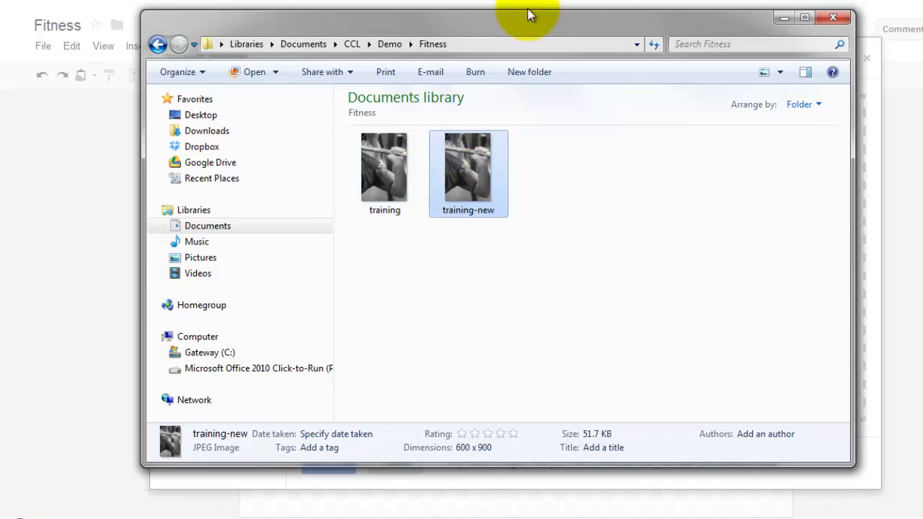
{"action": "left_click_drag", "start_coordinate": [523, 24], "coordinate": [236, 30]}
{"action": "left_click_drag", "start_coordinate": [294, 209], "coordinate": [660, 306]}
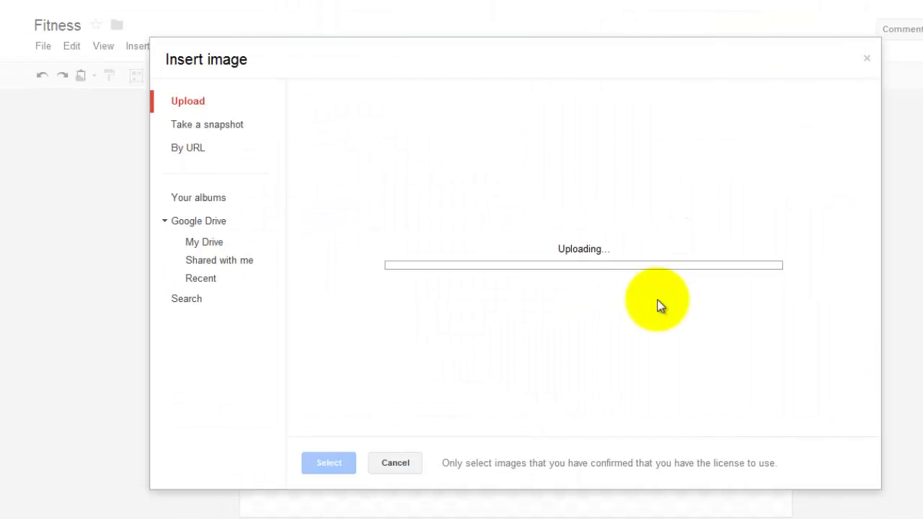
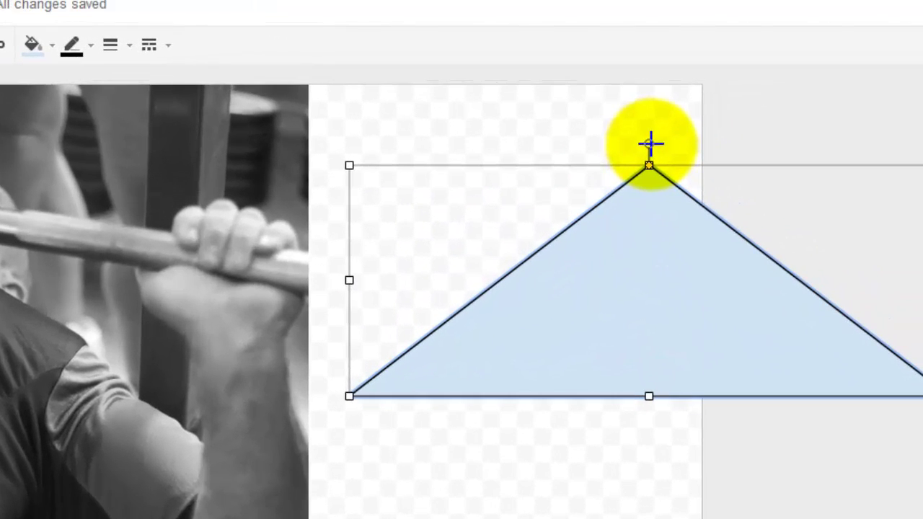
Rotate the triangle so it points right and align its vertical base with the photo's right edge
{"action": "left_click_drag", "start_coordinate": [651, 144], "coordinate": [699, 278]}
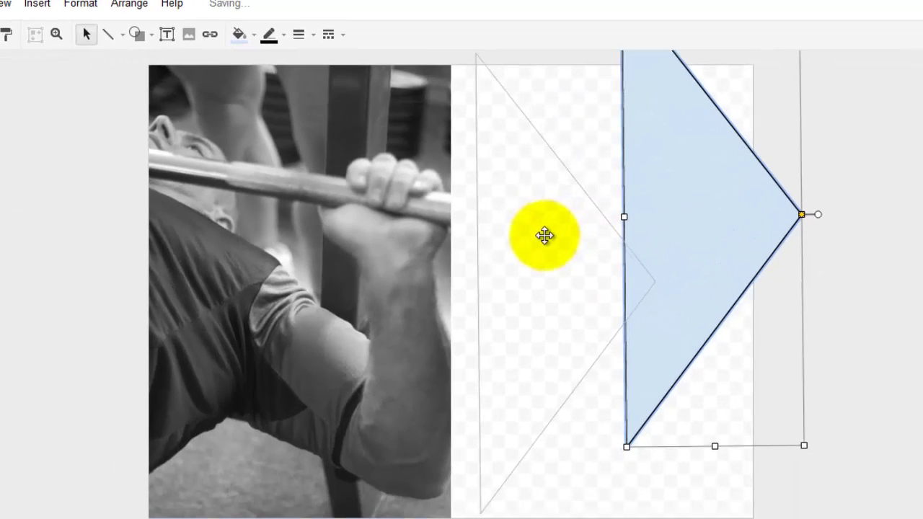
{"action": "left_click_drag", "start_coordinate": [523, 239], "coordinate": [526, 235]}
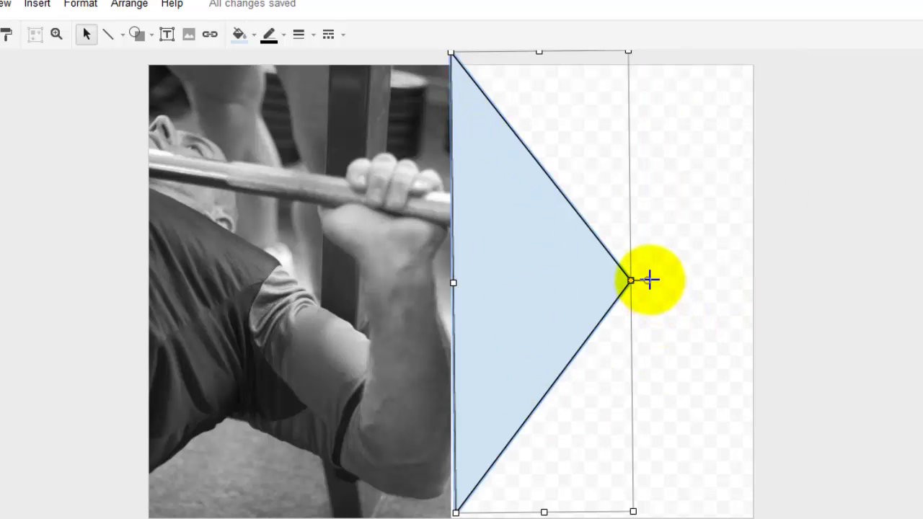
{"action": "left_click_drag", "start_coordinate": [648, 281], "coordinate": [652, 283]}
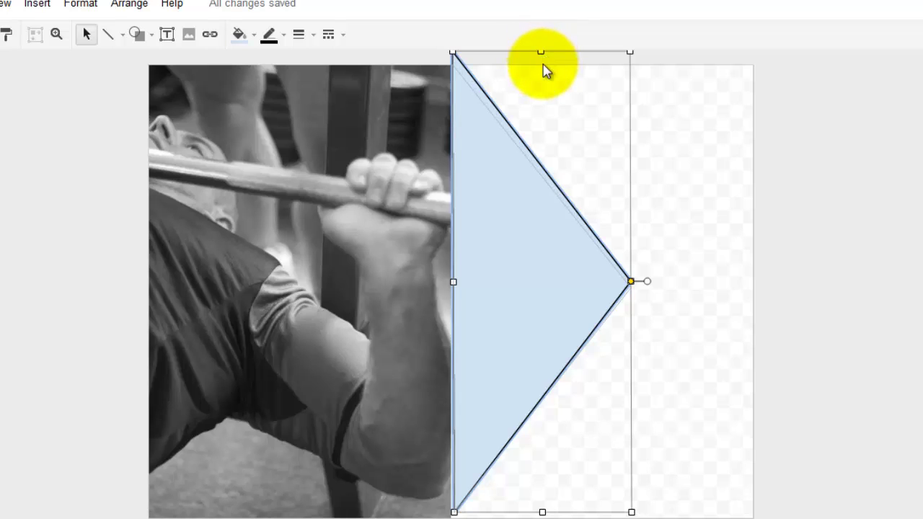
Reduce the triangle's height from its upper edge and nudge it down so it fits within the canvas height
{"action": "left_click_drag", "start_coordinate": [544, 69], "coordinate": [542, 64]}
{"action": "left_click", "coordinate": [659, 149]}
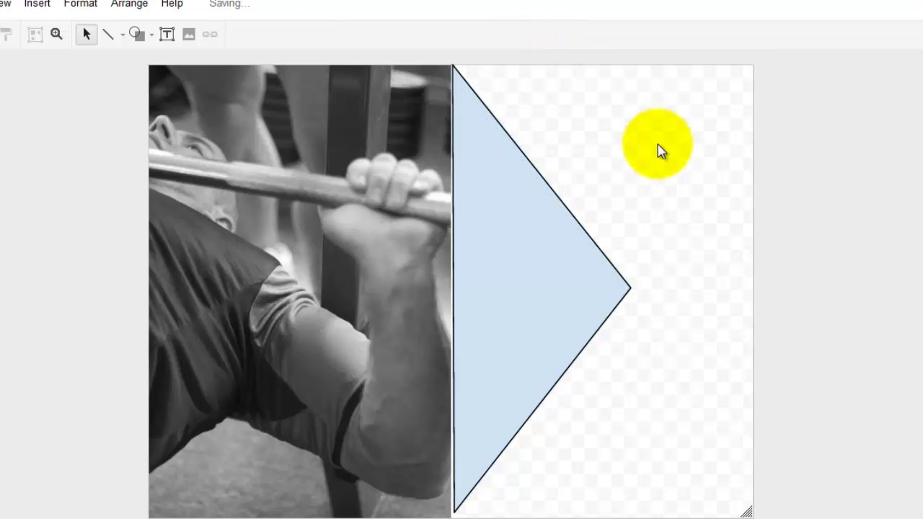
{"action": "left_click", "coordinate": [523, 280]}
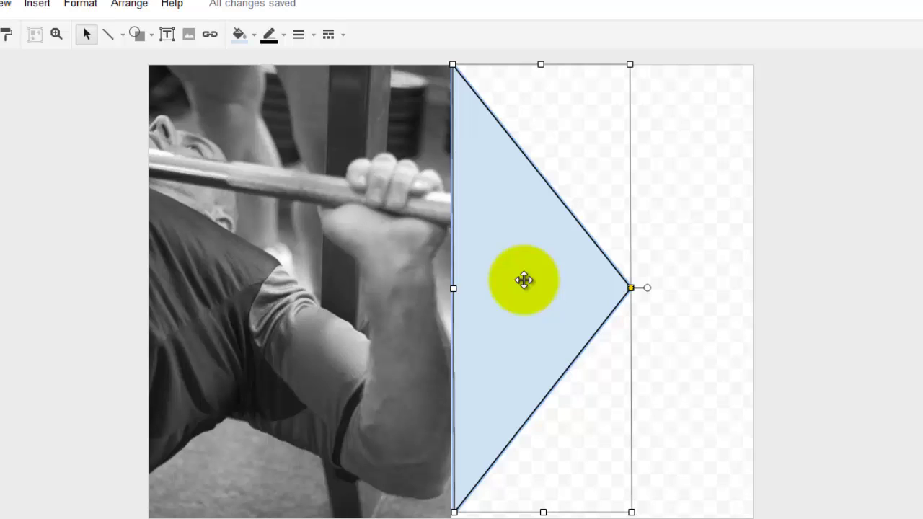
{"action": "left_click_drag", "start_coordinate": [524, 280], "coordinate": [523, 285]}
{"action": "left_click", "coordinate": [686, 214]}
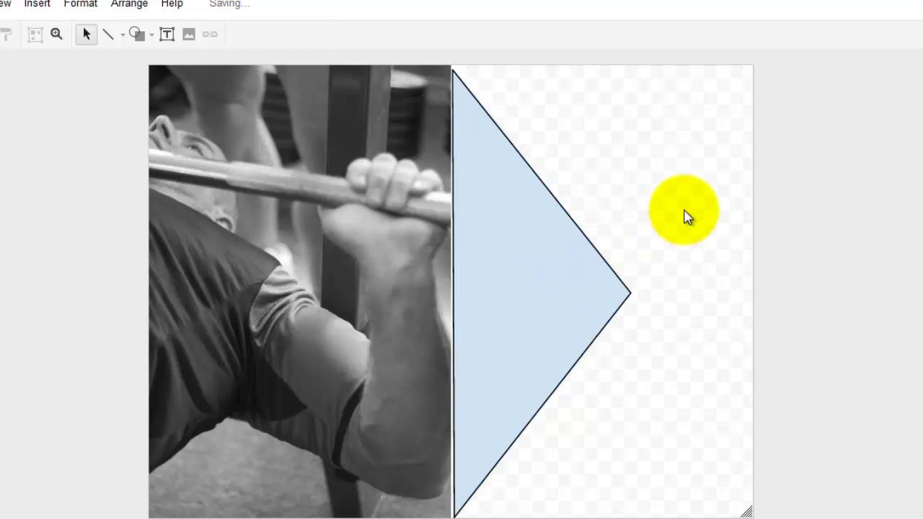
{"action": "left_click", "coordinate": [514, 233]}
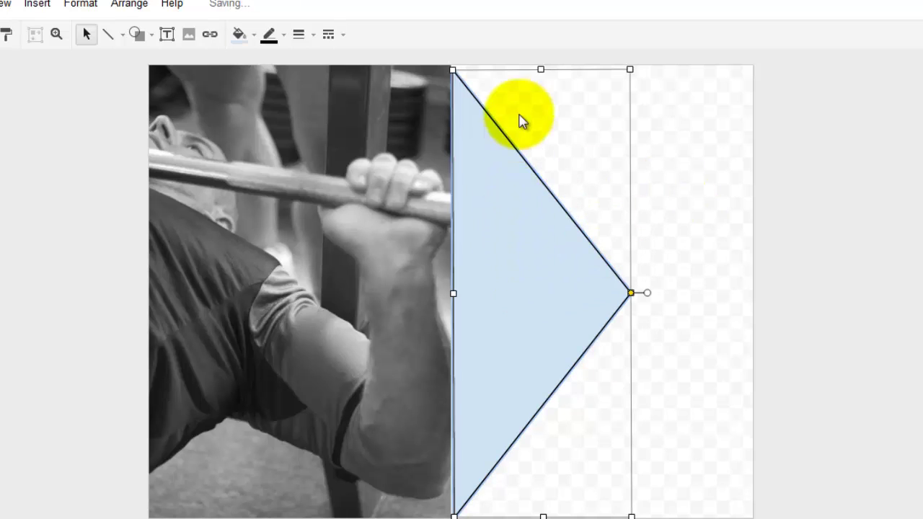
{"action": "left_click", "coordinate": [540, 69]}
{"action": "left_click", "coordinate": [690, 144]}
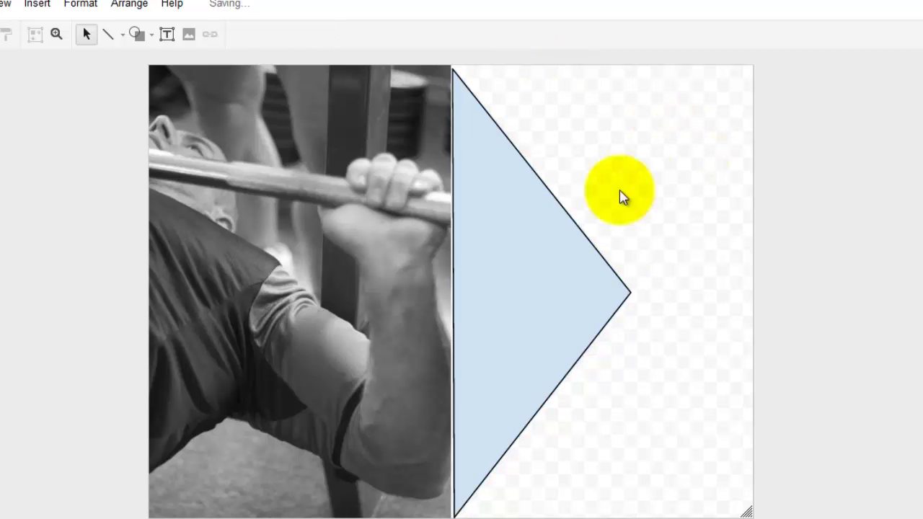
Fill the triangle beside the photo with medium gray
{"action": "left_click", "coordinate": [497, 270]}
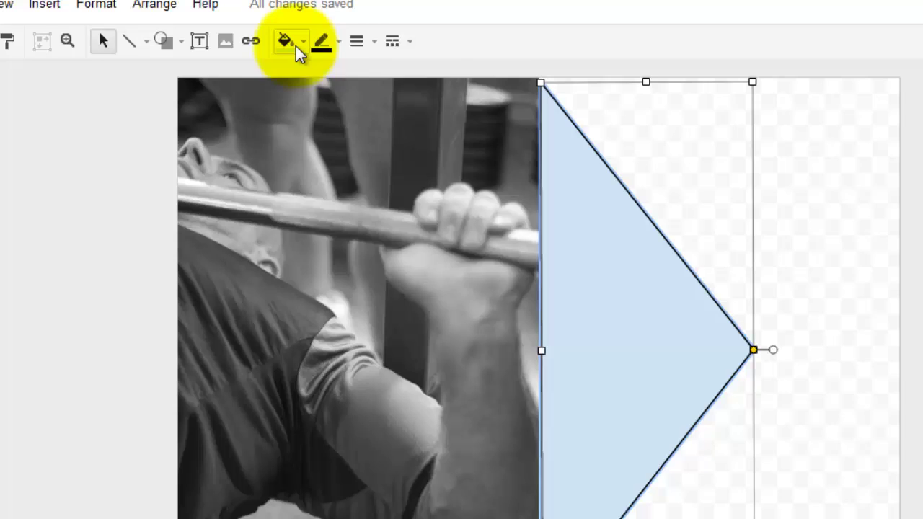
{"action": "left_click", "coordinate": [262, 38]}
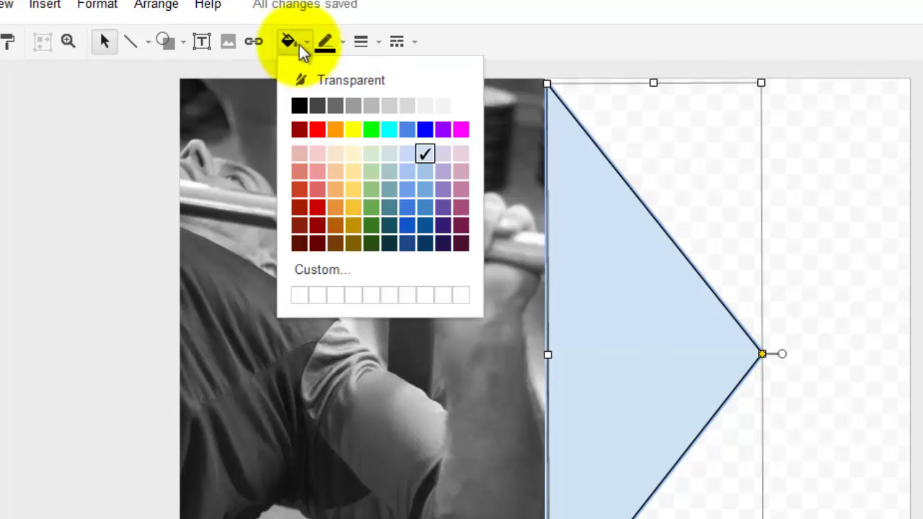
{"action": "left_click", "coordinate": [408, 108]}
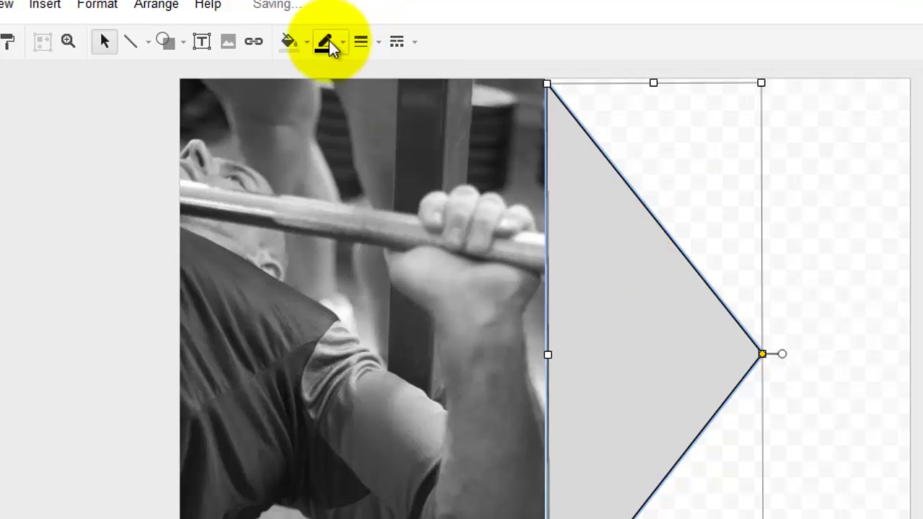
{"action": "left_click", "coordinate": [289, 41]}
{"action": "left_click", "coordinate": [380, 107]}
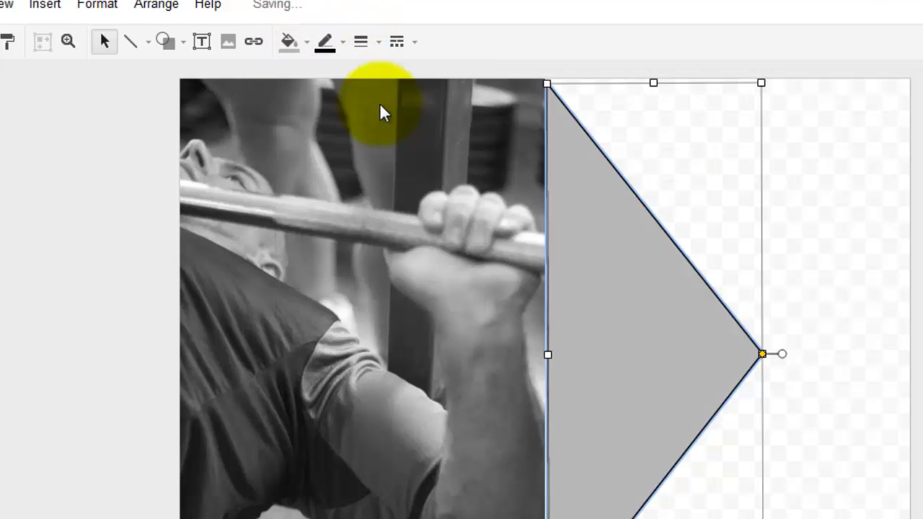
Change the triangle's outline color to white
{"action": "left_click", "coordinate": [339, 40]}
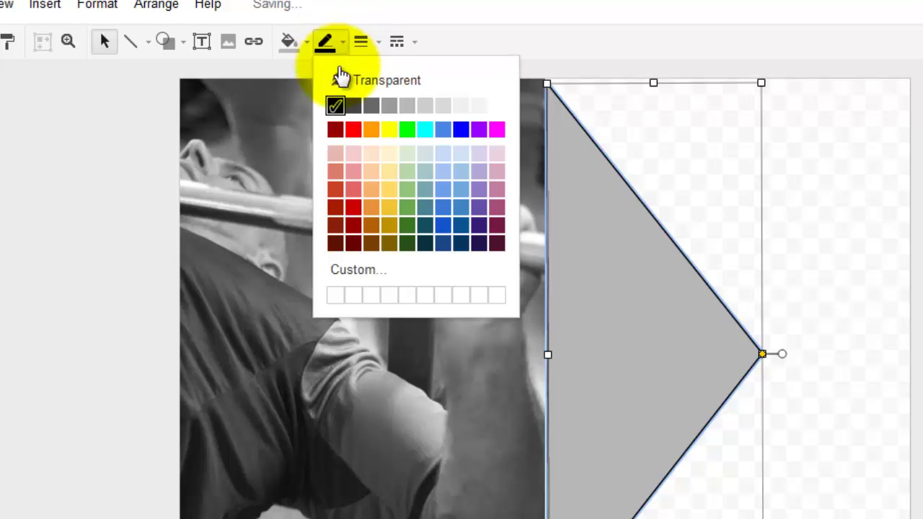
{"action": "left_click", "coordinate": [497, 108]}
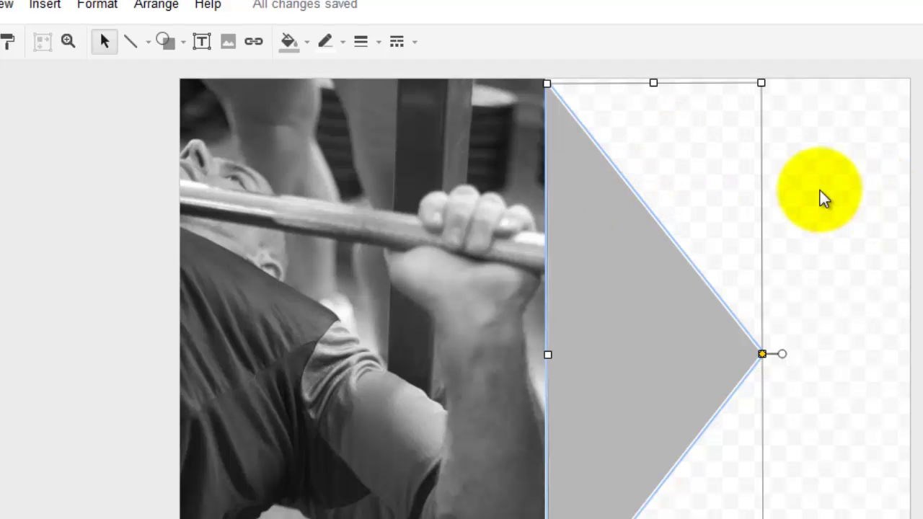
{"action": "left_click", "coordinate": [820, 193]}
{"action": "left_click", "coordinate": [595, 325]}
{"action": "left_click", "coordinate": [851, 295]}
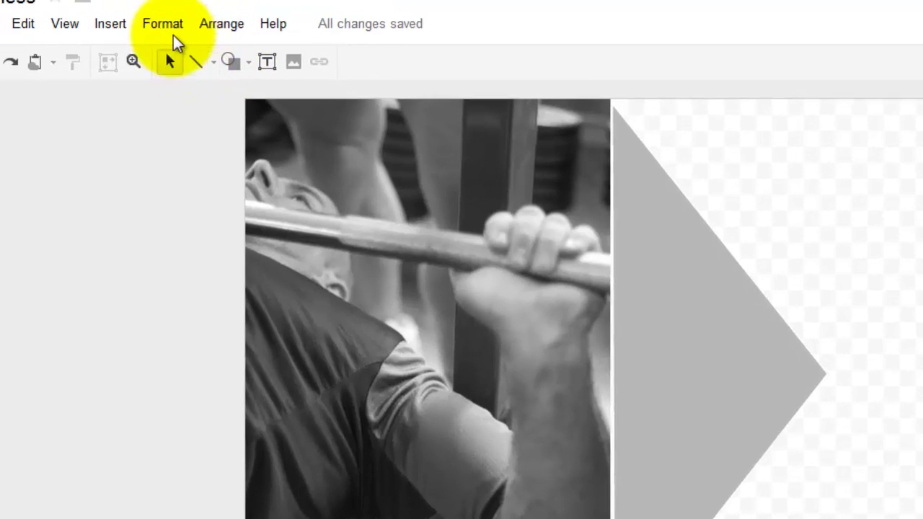
Set the drawing's background color to light gray
{"action": "left_click", "coordinate": [97, 4]}
{"action": "mouse_move", "coordinate": [240, 171]}
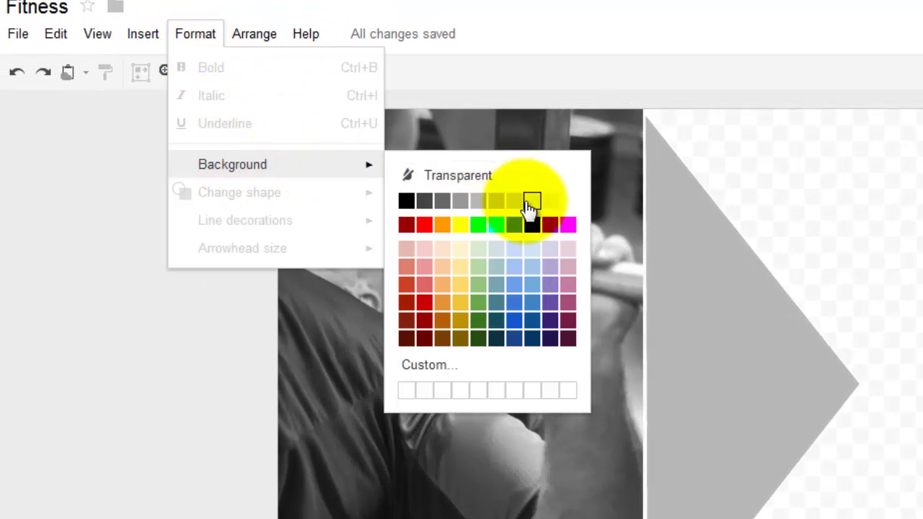
{"action": "left_click", "coordinate": [531, 202]}
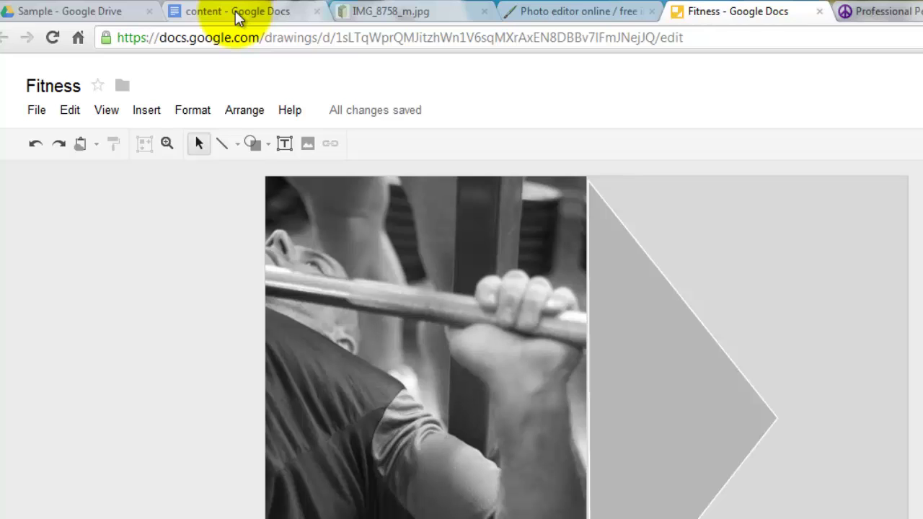
Copy the trainer's name from the content document and insert it as word art in the Fitness drawing
{"action": "left_click", "coordinate": [254, 25]}
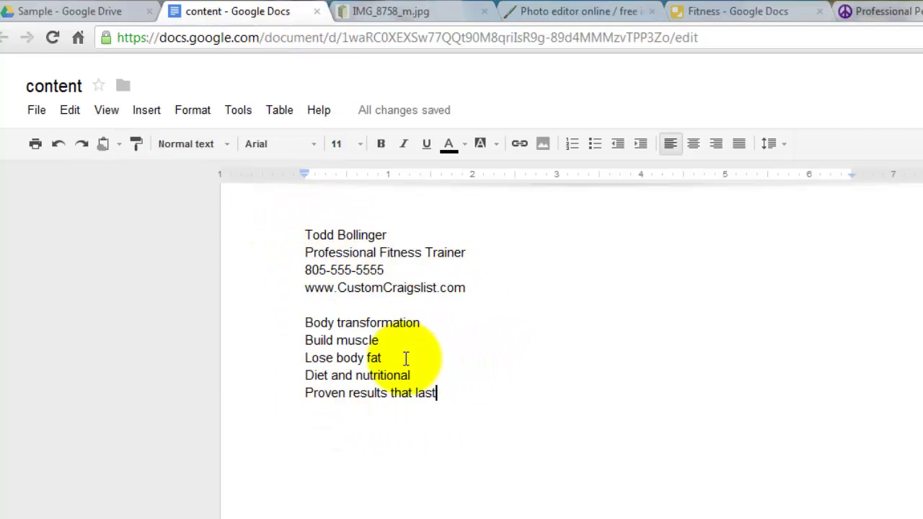
{"action": "right_click", "coordinate": [386, 234]}
{"action": "left_click", "coordinate": [447, 278]}
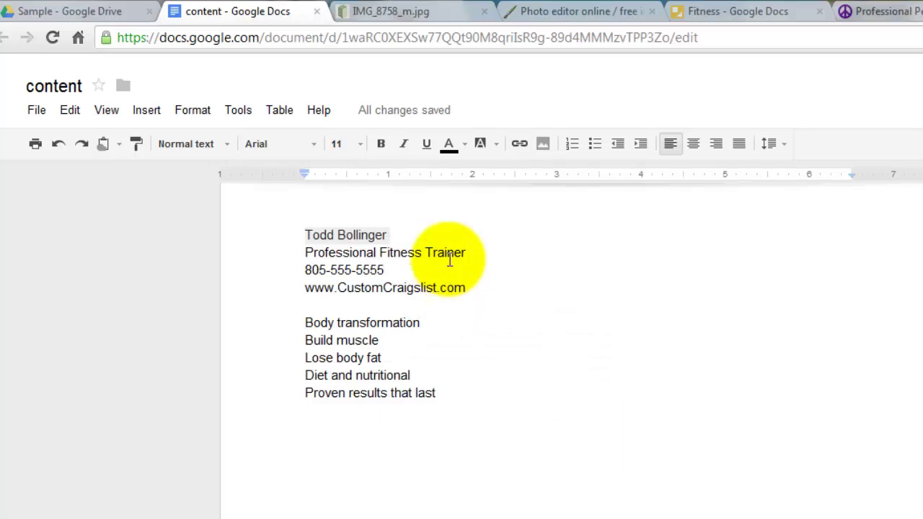
{"action": "left_click", "coordinate": [722, 12]}
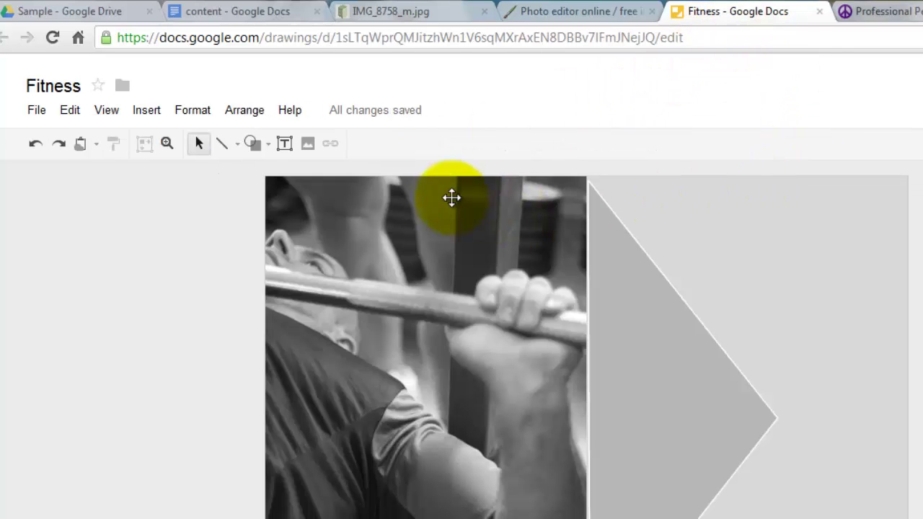
{"action": "left_click", "coordinate": [151, 111]}
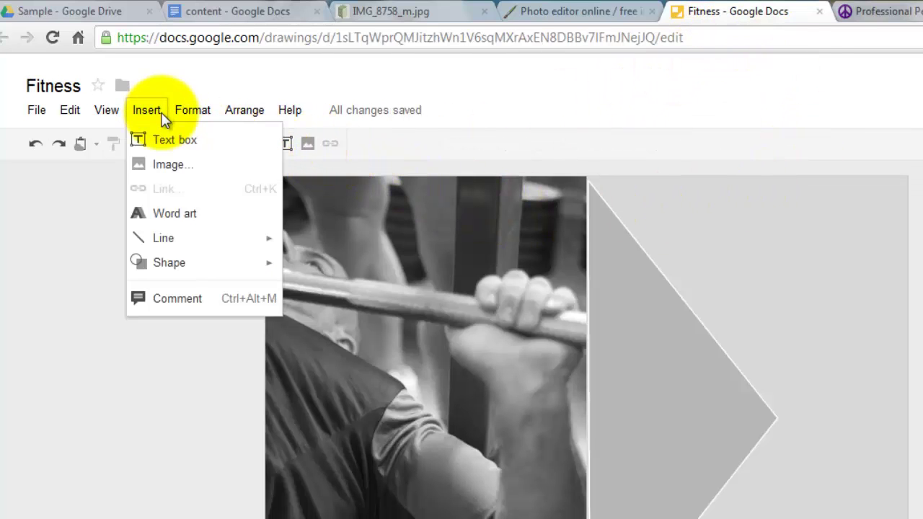
{"action": "left_click", "coordinate": [165, 217]}
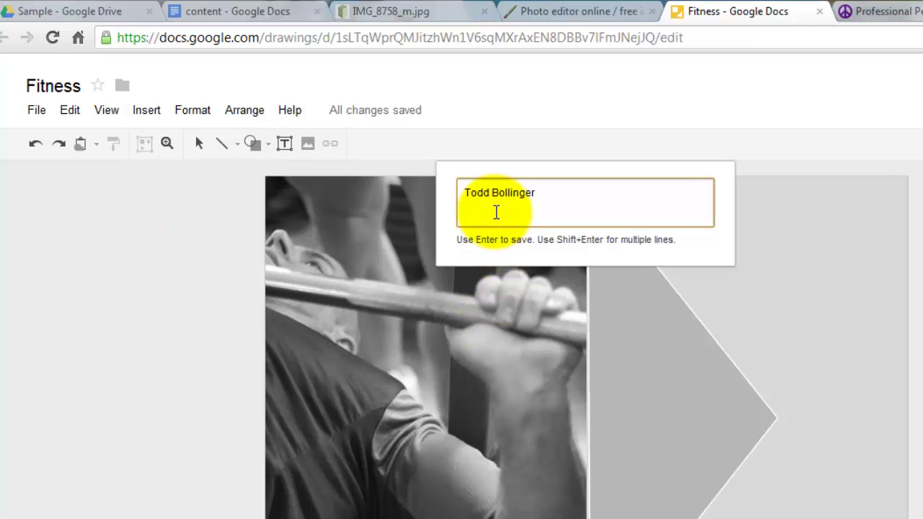
{"action": "key", "text": "Return"}
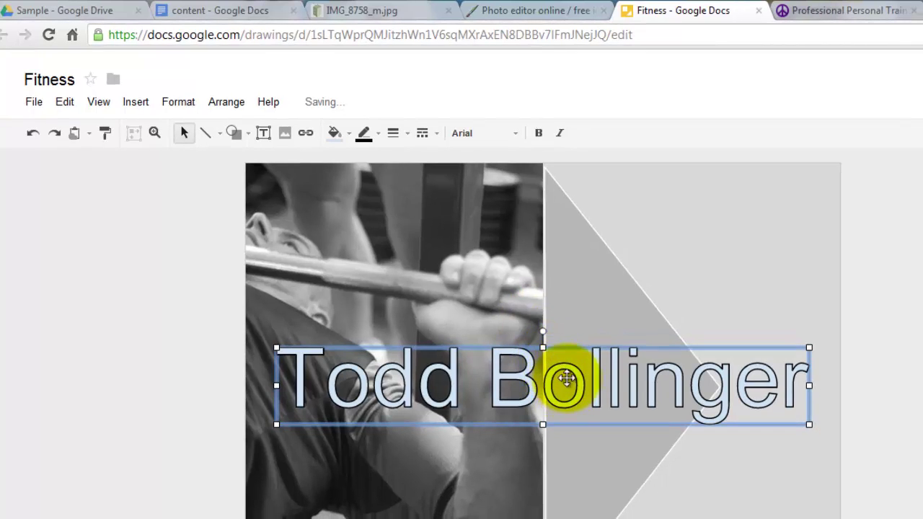
Move the name word art to the upper part of the canvas and fill it with light yellow-orange
{"action": "left_click_drag", "start_coordinate": [618, 422], "coordinate": [607, 262]}
{"action": "left_click_drag", "start_coordinate": [562, 241], "coordinate": [568, 220]}
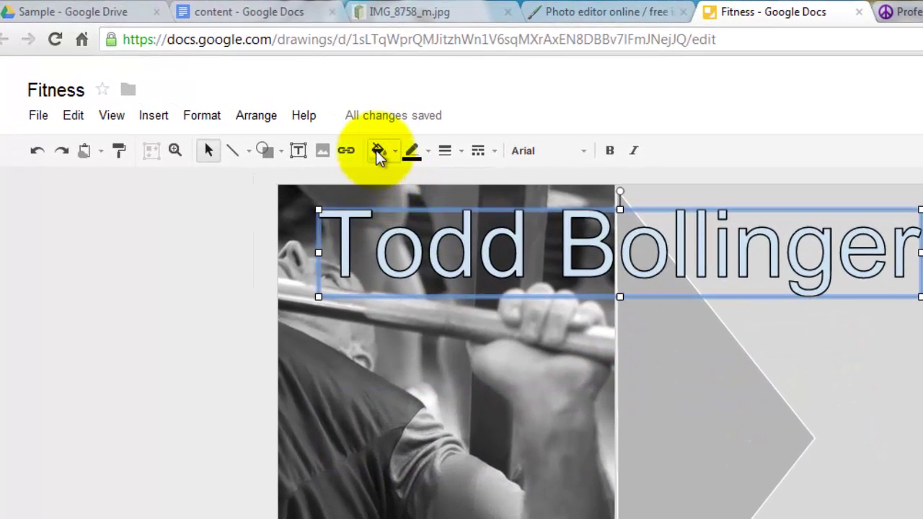
{"action": "left_click", "coordinate": [353, 140]}
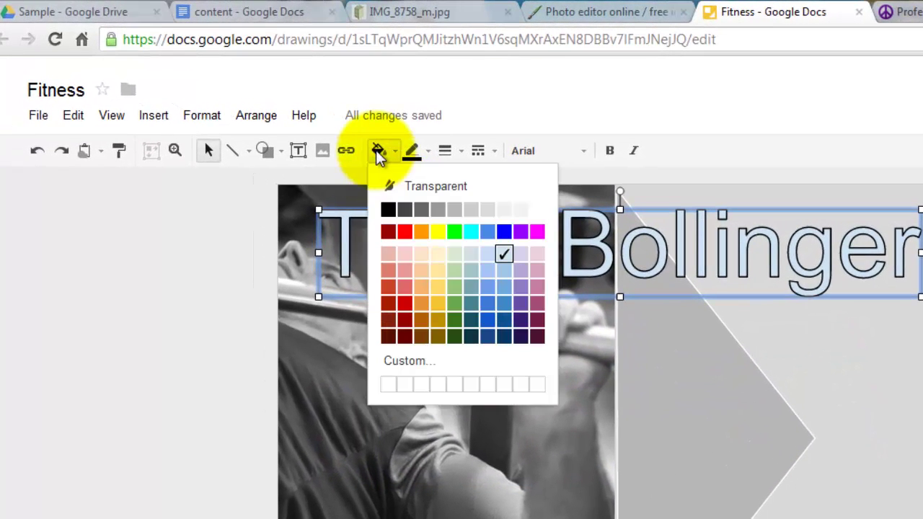
{"action": "left_click", "coordinate": [438, 287]}
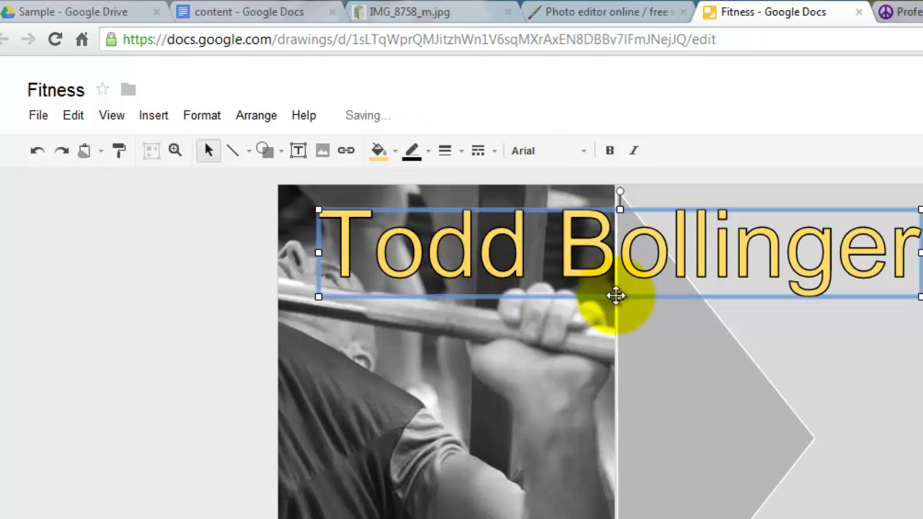
Reduce the height of the name word art and make it italic
{"action": "left_click_drag", "start_coordinate": [620, 283], "coordinate": [619, 252]}
{"action": "left_click", "coordinate": [635, 153]}
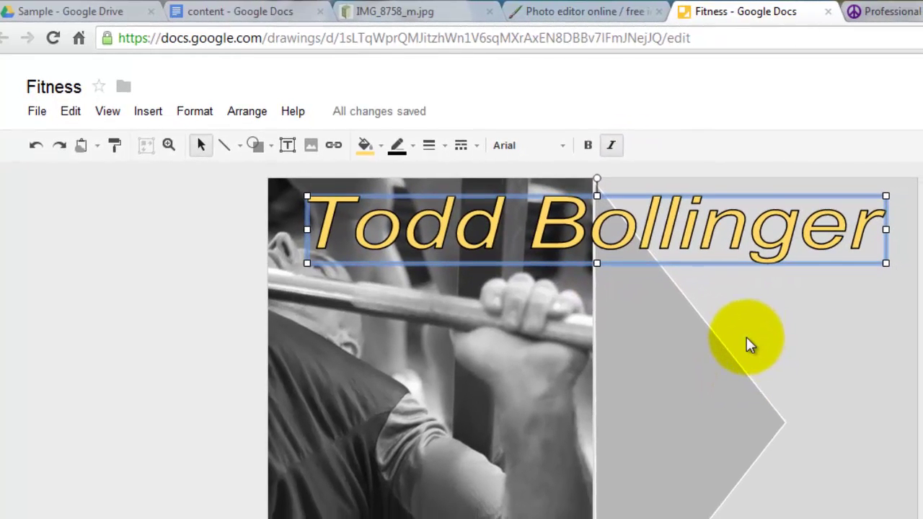
{"action": "left_click", "coordinate": [746, 338]}
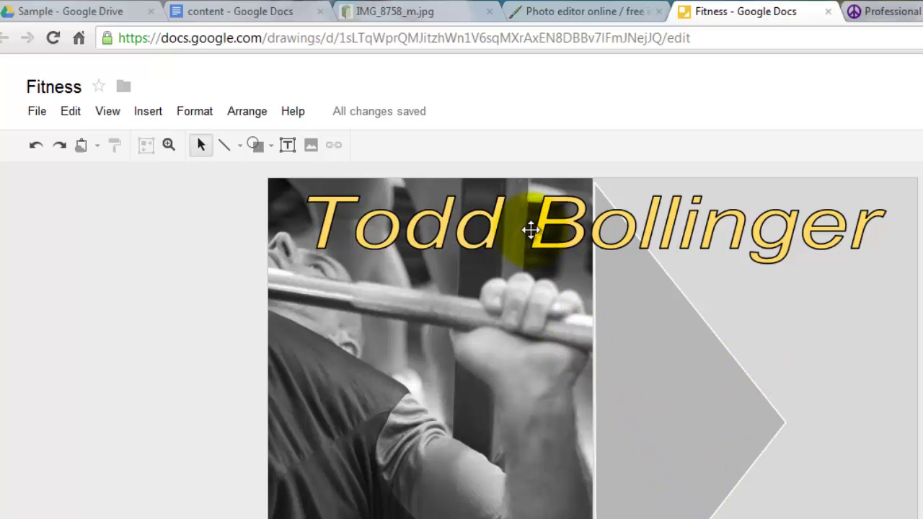
Copy "Professional Fitness Trainer" from the content document and insert it as word art in the Fitness drawing
{"action": "left_click", "coordinate": [244, 14]}
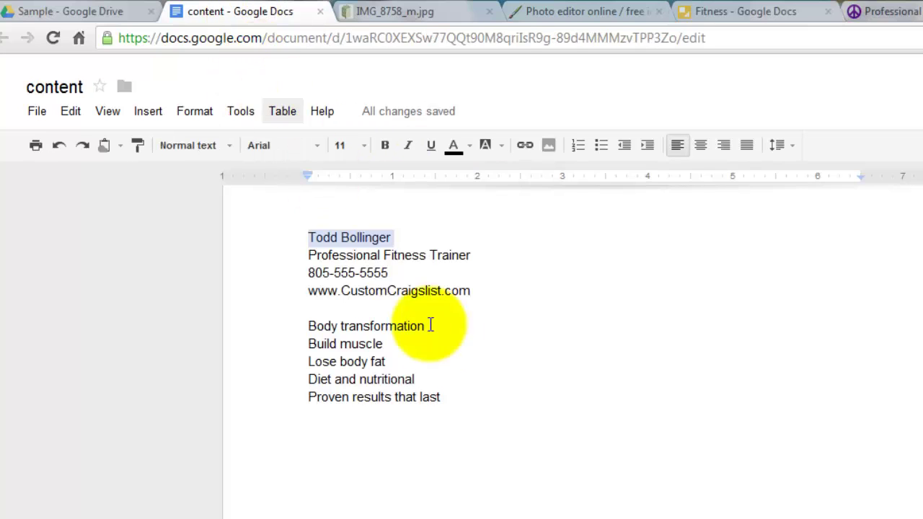
{"action": "left_click_drag", "start_coordinate": [328, 259], "coordinate": [429, 259]}
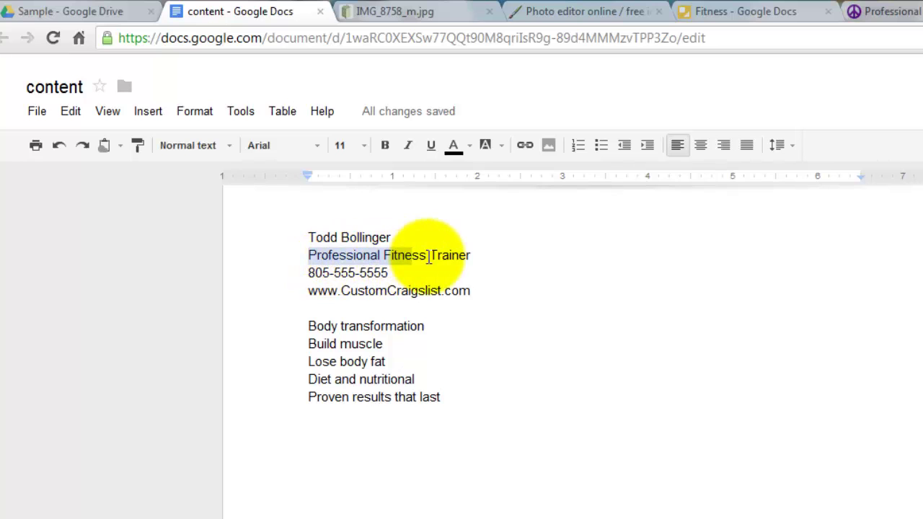
{"action": "right_click", "coordinate": [469, 257]}
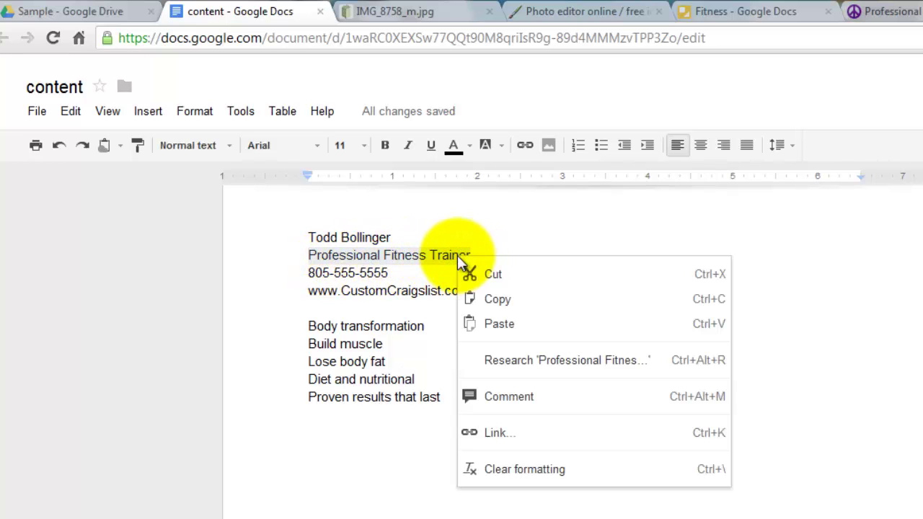
{"action": "left_click", "coordinate": [514, 298]}
{"action": "left_click", "coordinate": [735, 12]}
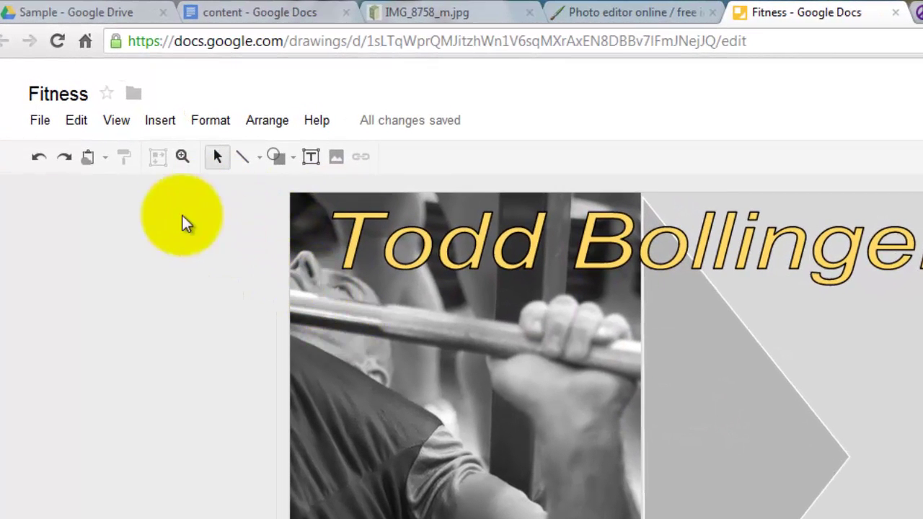
{"action": "left_click", "coordinate": [159, 121]}
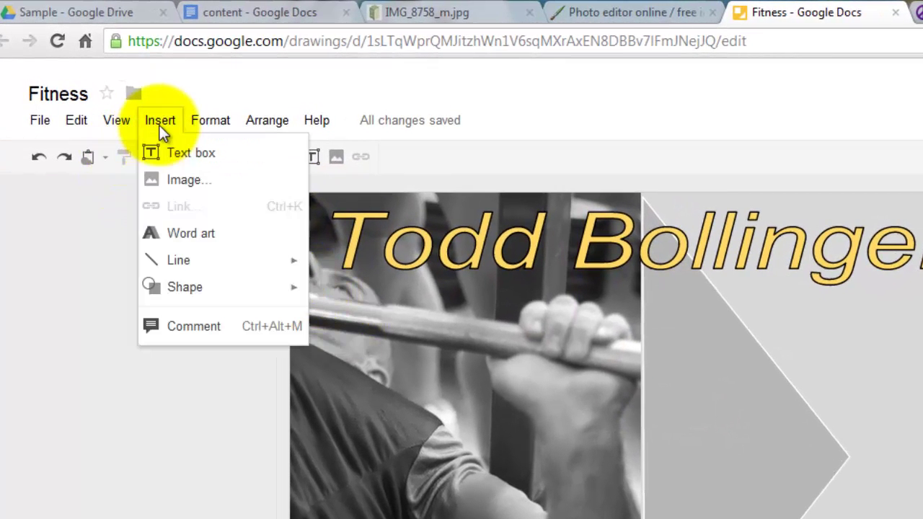
{"action": "left_click", "coordinate": [173, 238]}
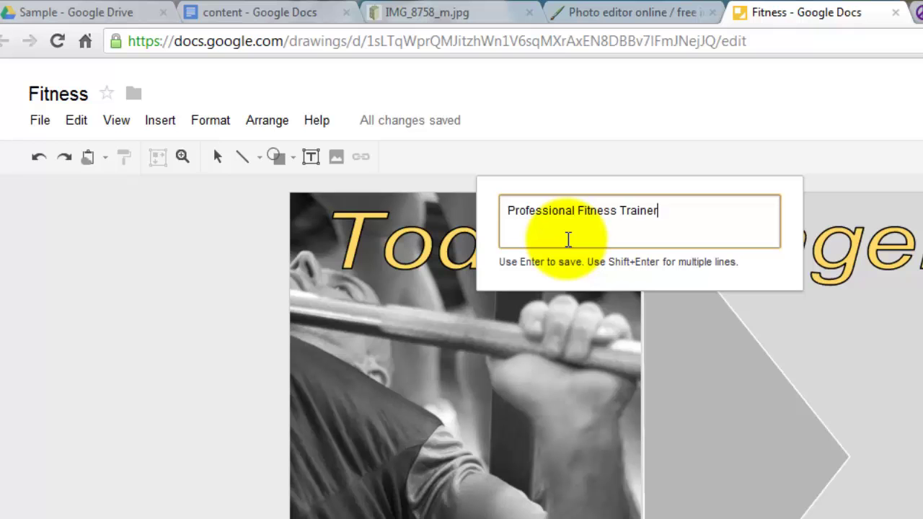
{"action": "type", "text": "Professional Fitness Trainer"}
{"action": "key", "text": "Return"}
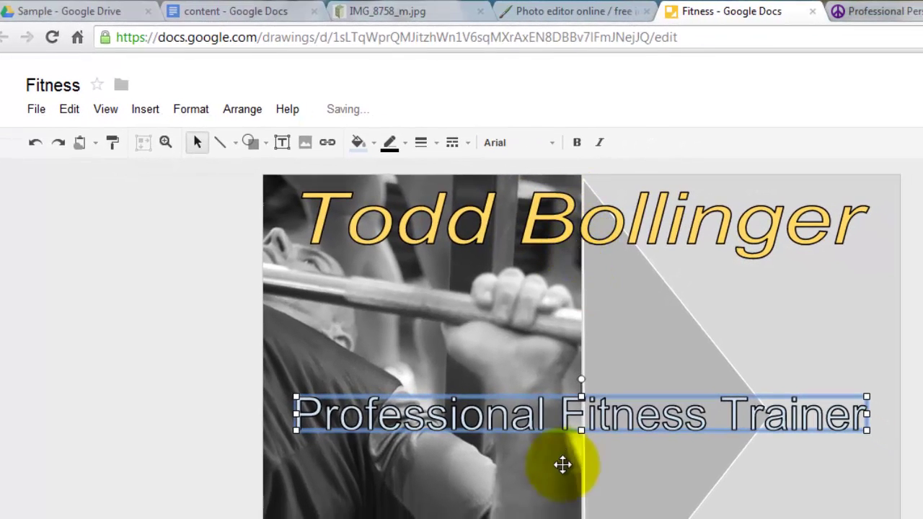
Move the "Professional Fitness Trainer" word art beneath the trainer's name and set its font to Droid Sans
{"action": "left_click_drag", "start_coordinate": [507, 416], "coordinate": [515, 309]}
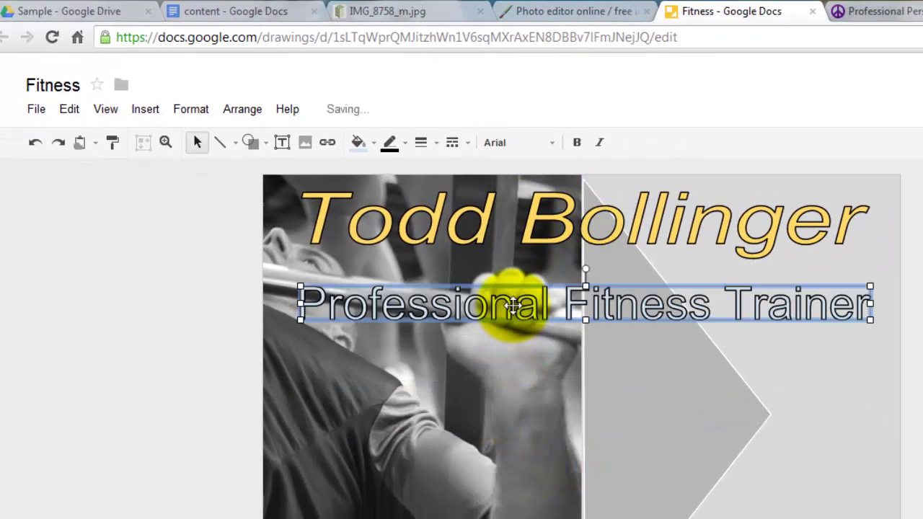
{"action": "left_click", "coordinate": [519, 144]}
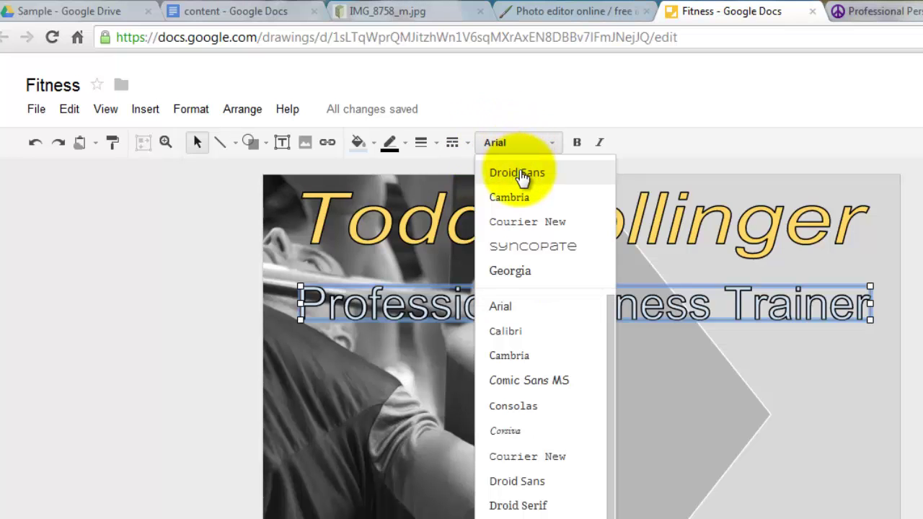
{"action": "left_click", "coordinate": [519, 175]}
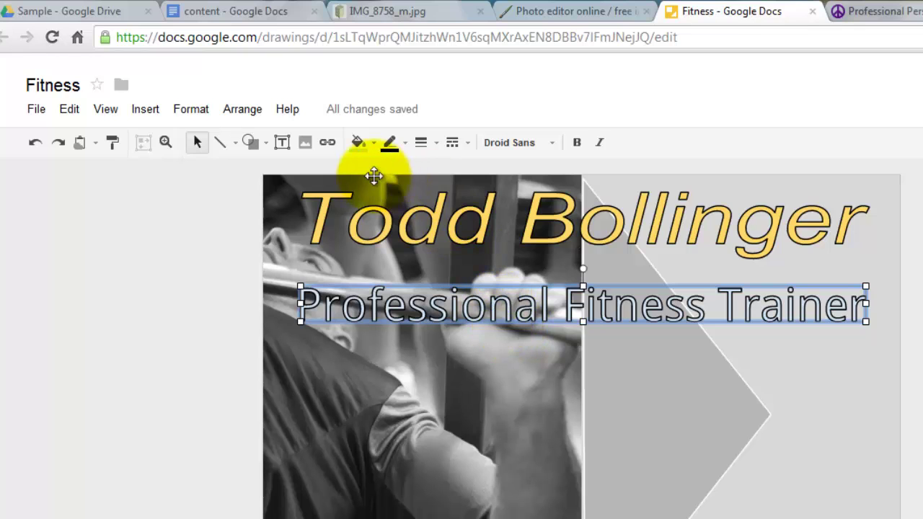
Give the "Professional Fitness Trainer" word art a black fill and white outline, and shift it up closer to the name
{"action": "left_click", "coordinate": [359, 143]}
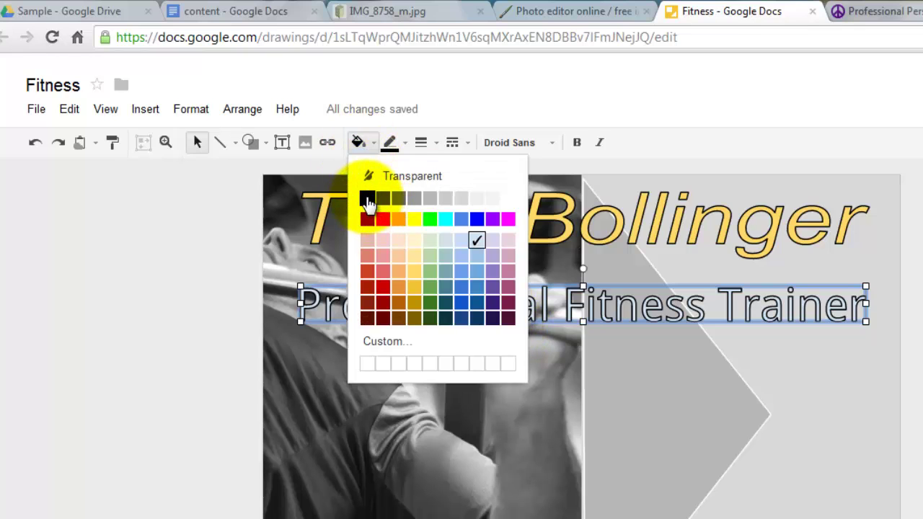
{"action": "left_click", "coordinate": [365, 200]}
{"action": "left_click", "coordinate": [394, 139]}
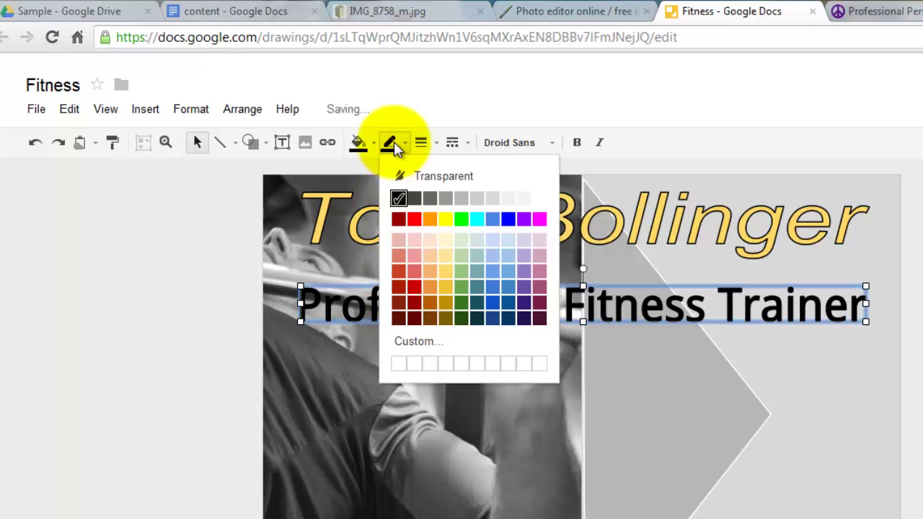
{"action": "left_click", "coordinate": [539, 200]}
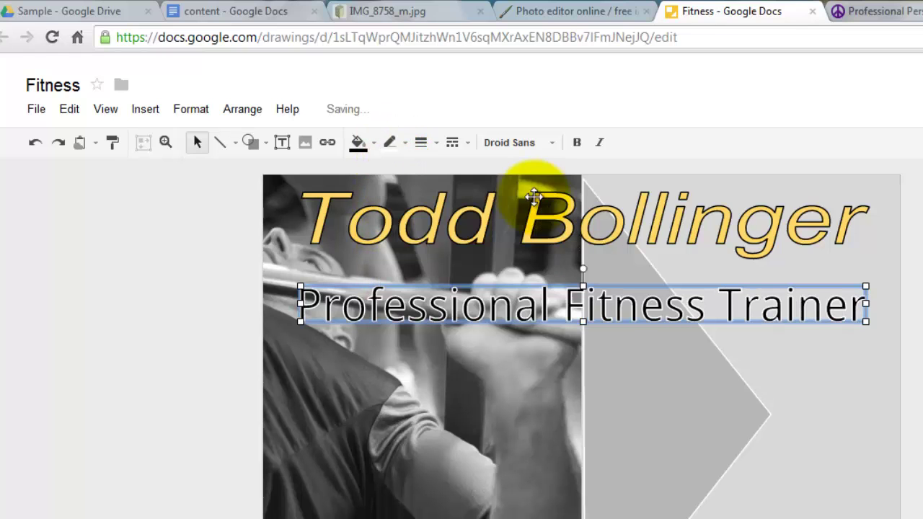
{"action": "left_click_drag", "start_coordinate": [524, 290], "coordinate": [525, 287]}
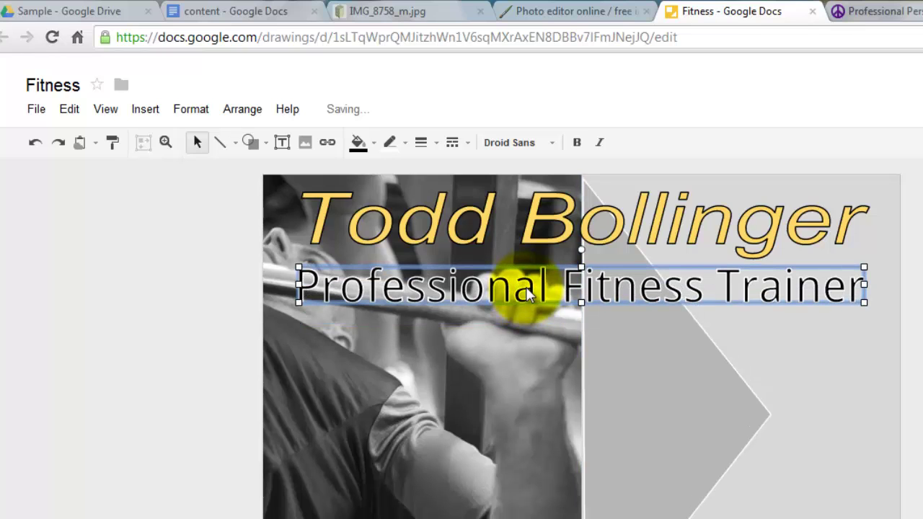
{"action": "key", "text": "Escape"}
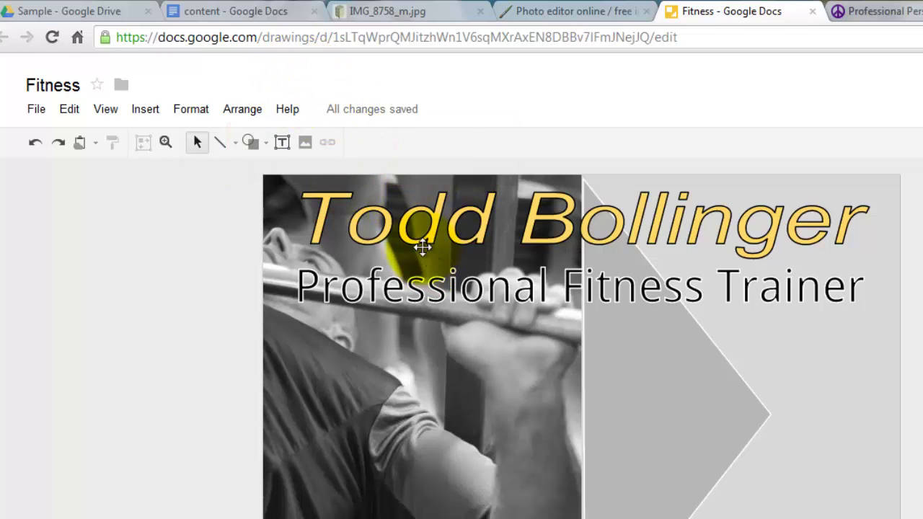
Copy the phone number from the content document into a new text box below the "Professional Fitness Trainer" title in the Fitness drawing
{"action": "left_click", "coordinate": [229, 13]}
{"action": "left_click", "coordinate": [298, 257]}
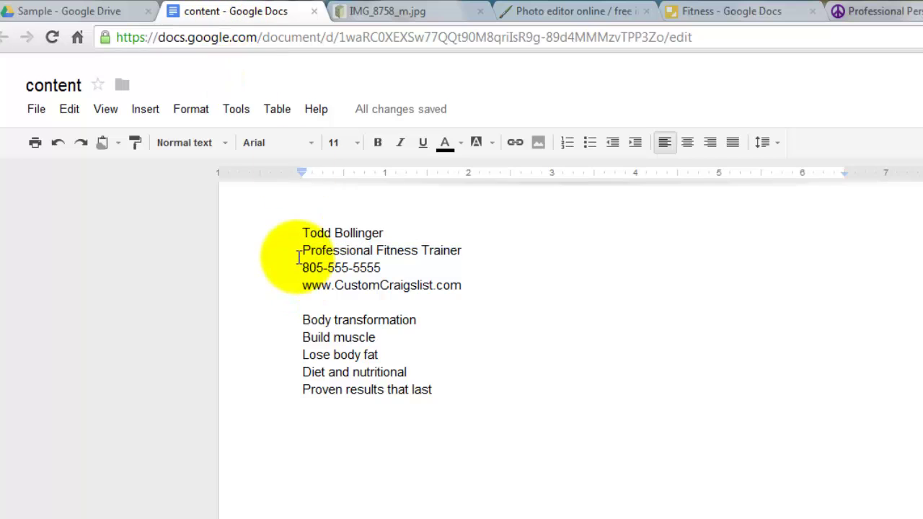
{"action": "left_click_drag", "start_coordinate": [318, 267], "coordinate": [381, 267]}
{"action": "right_click", "coordinate": [371, 267]}
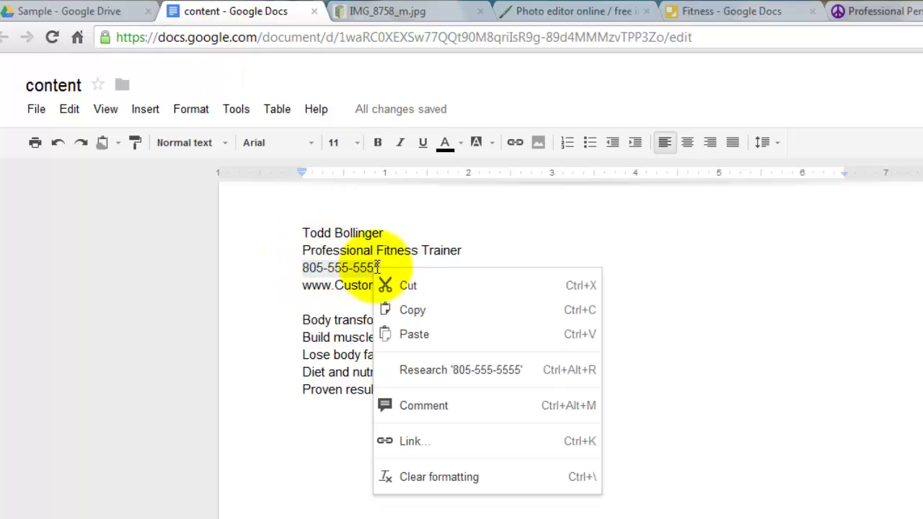
{"action": "left_click", "coordinate": [448, 314]}
{"action": "left_click", "coordinate": [713, 11]}
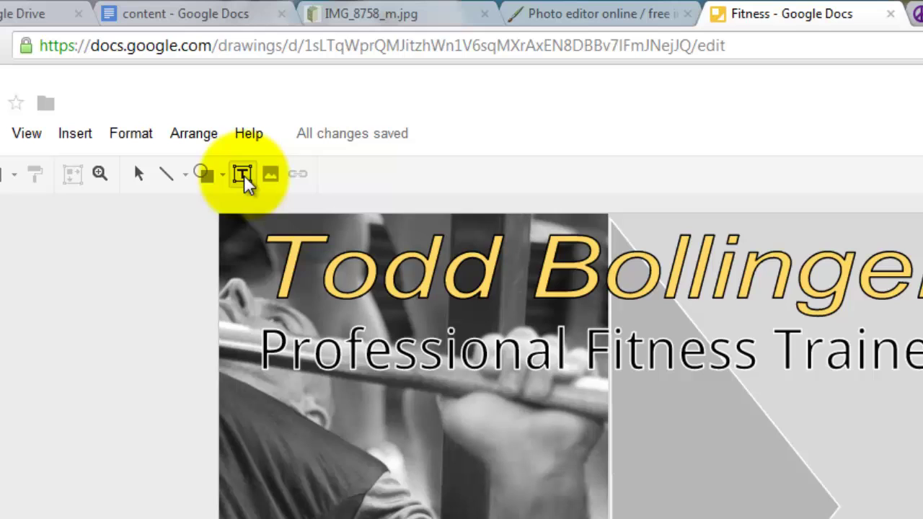
{"action": "left_click", "coordinate": [244, 175]}
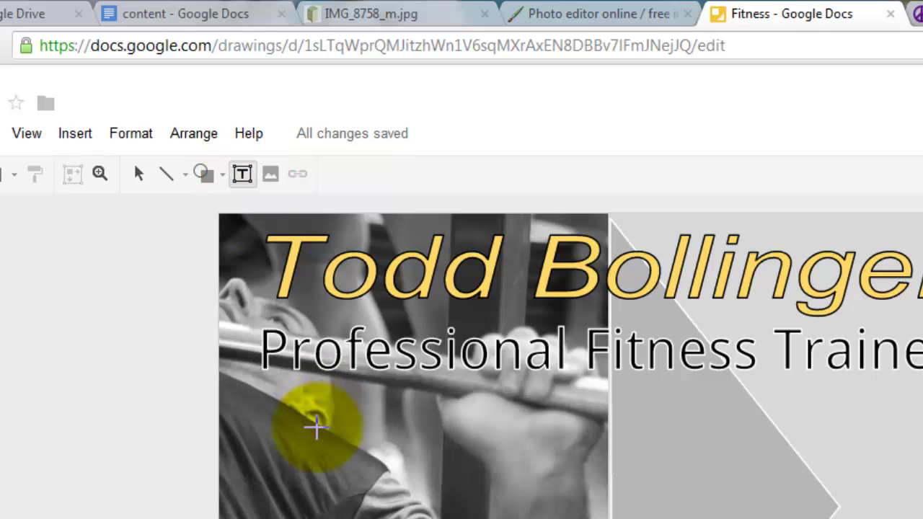
{"action": "left_click", "coordinate": [302, 427]}
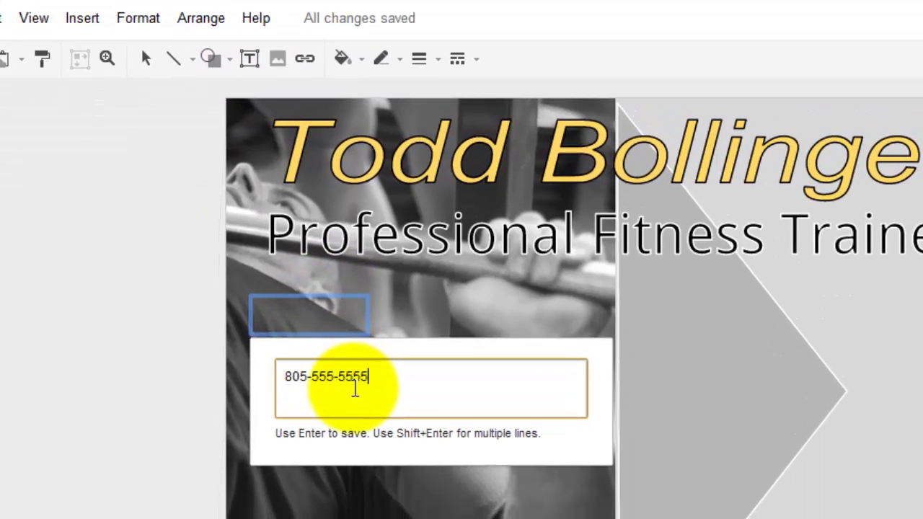
{"action": "key", "text": "Return"}
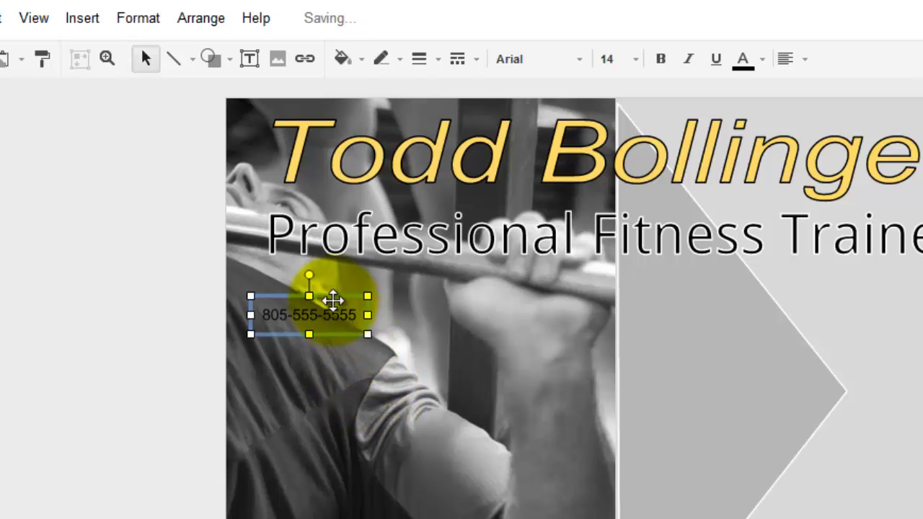
{"action": "left_click_drag", "start_coordinate": [328, 312], "coordinate": [387, 283]}
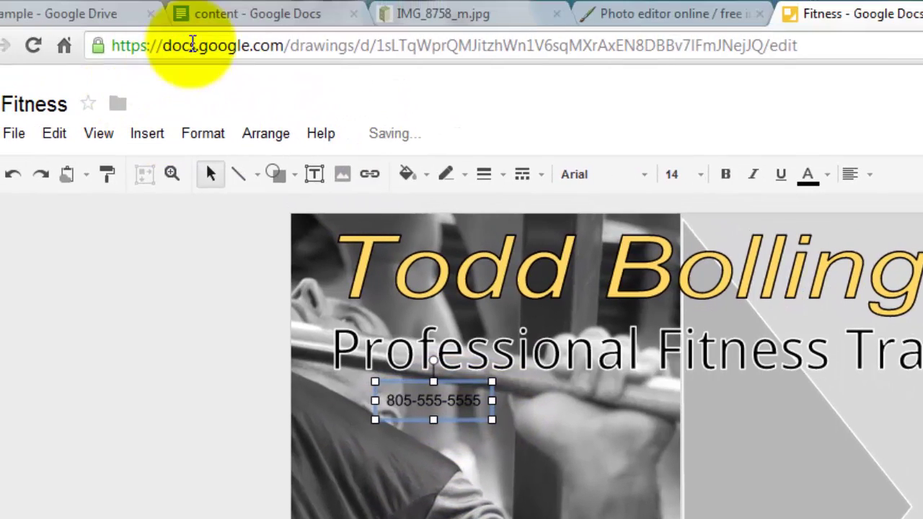
{"action": "left_click", "coordinate": [231, 17]}
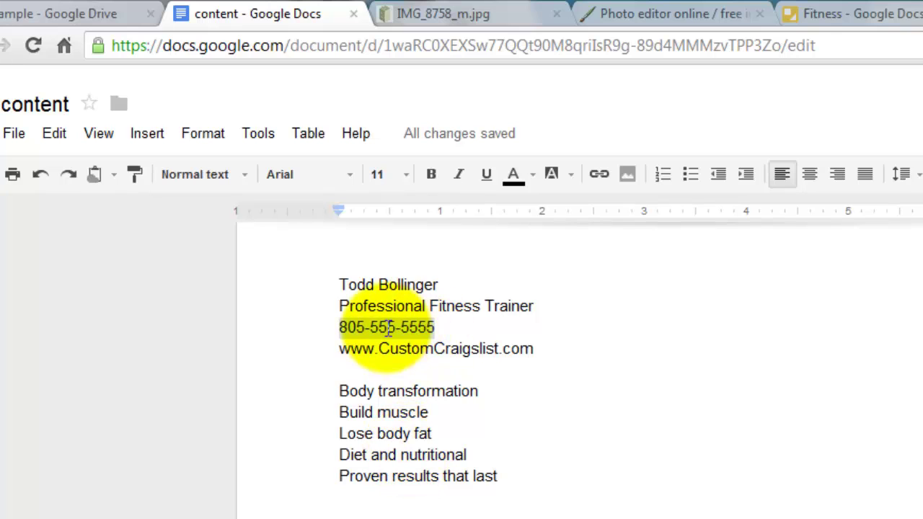
{"action": "left_click_drag", "start_coordinate": [337, 350], "coordinate": [532, 350]}
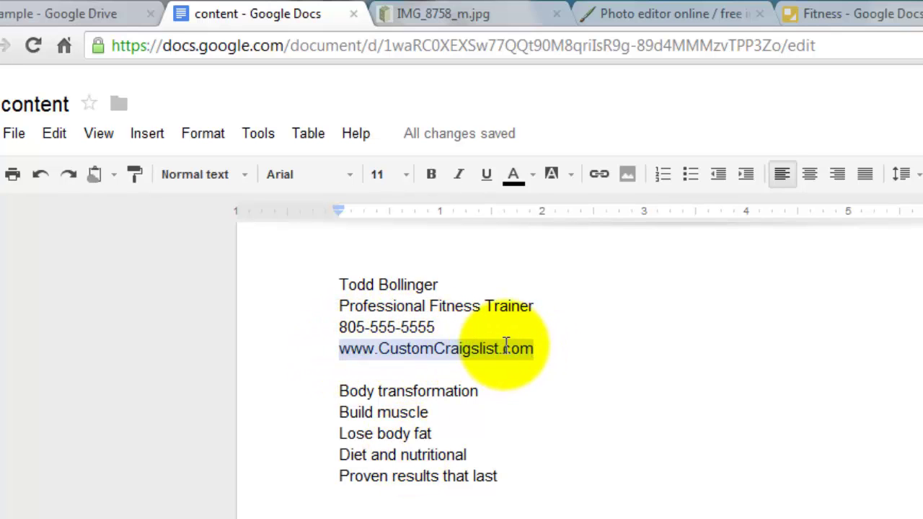
{"action": "right_click", "coordinate": [509, 346]}
{"action": "left_click", "coordinate": [590, 400]}
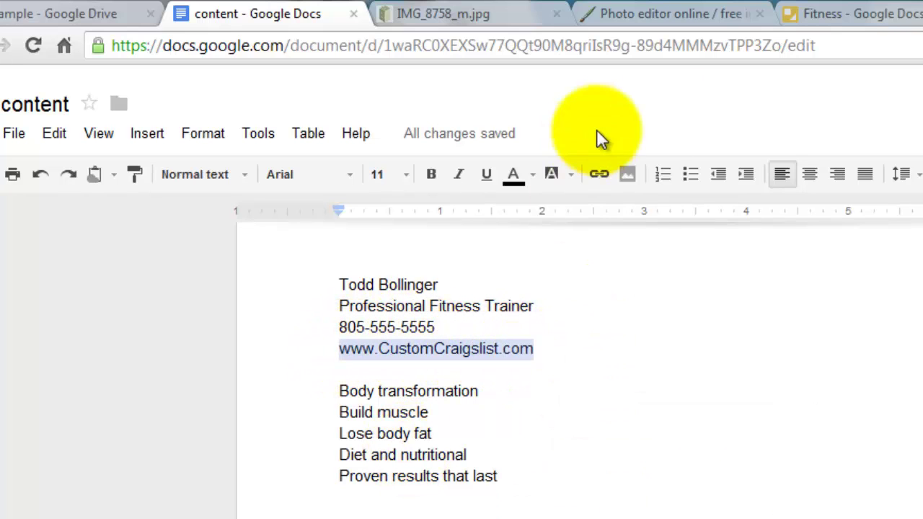
{"action": "left_click", "coordinate": [859, 13]}
{"action": "left_click", "coordinate": [577, 457]}
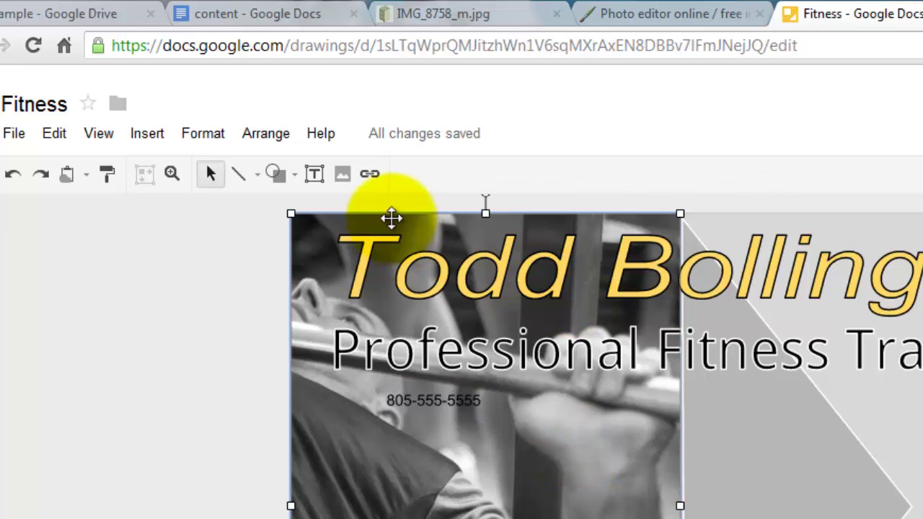
{"action": "left_click", "coordinate": [315, 174]}
{"action": "left_click_drag", "start_coordinate": [589, 452], "coordinate": [709, 492]}
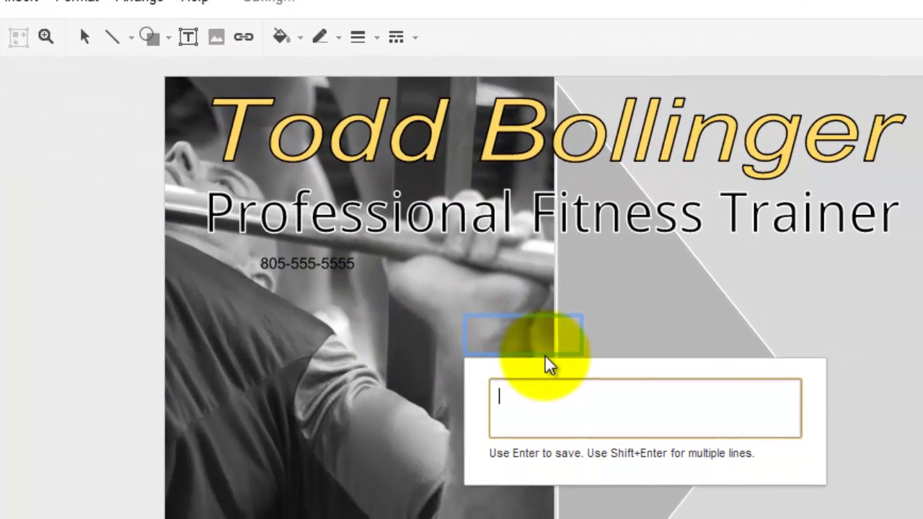
{"action": "key", "text": "ctrl+v"}
{"action": "key", "text": "Return"}
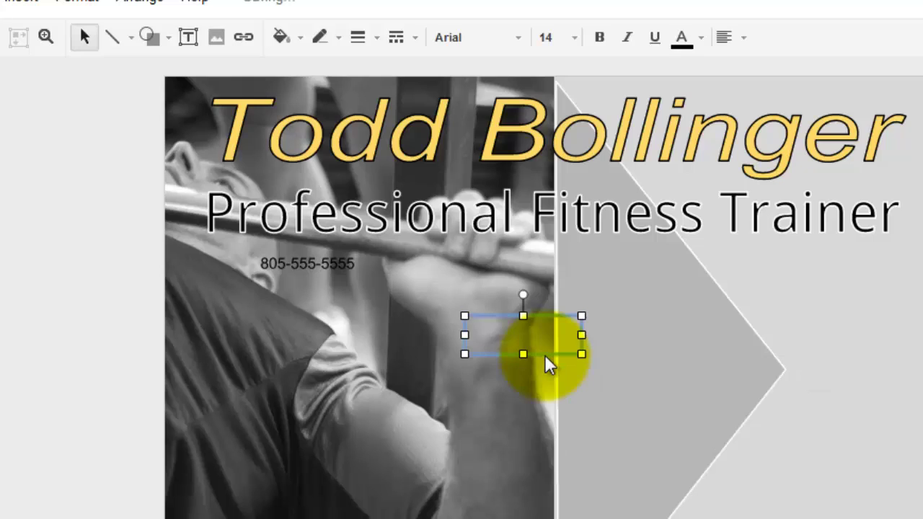
{"action": "left_click_drag", "start_coordinate": [586, 338], "coordinate": [814, 331]}
{"action": "left_click_drag", "start_coordinate": [669, 272], "coordinate": [698, 266]}
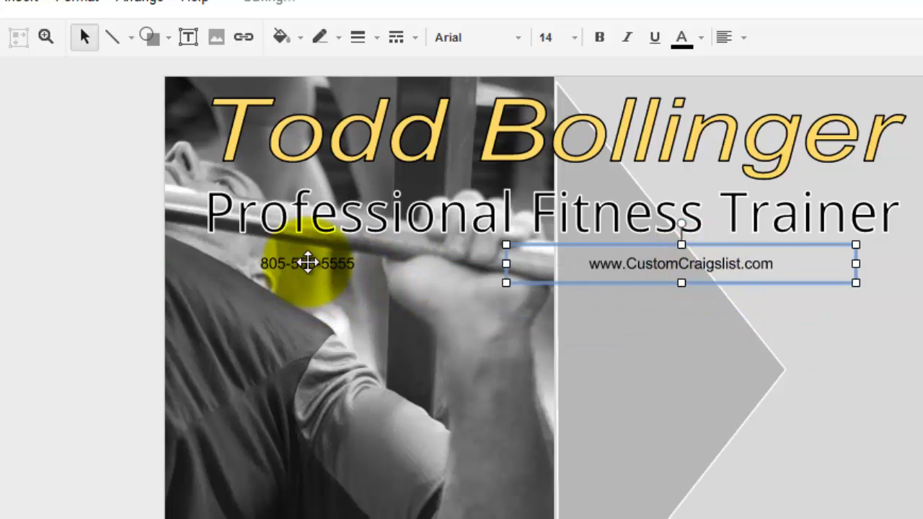
Set the web address text to size 24 and bold, and widen its text box slightly
{"action": "left_click", "coordinate": [574, 34]}
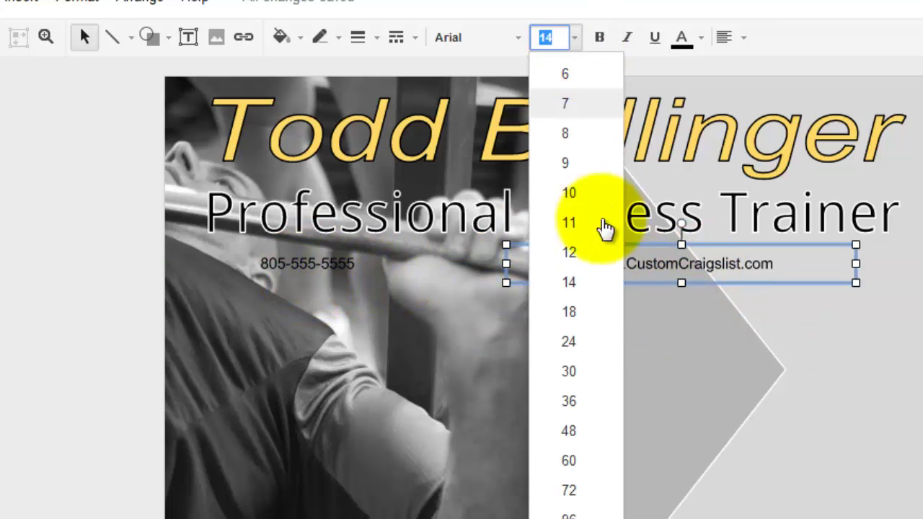
{"action": "left_click", "coordinate": [590, 372]}
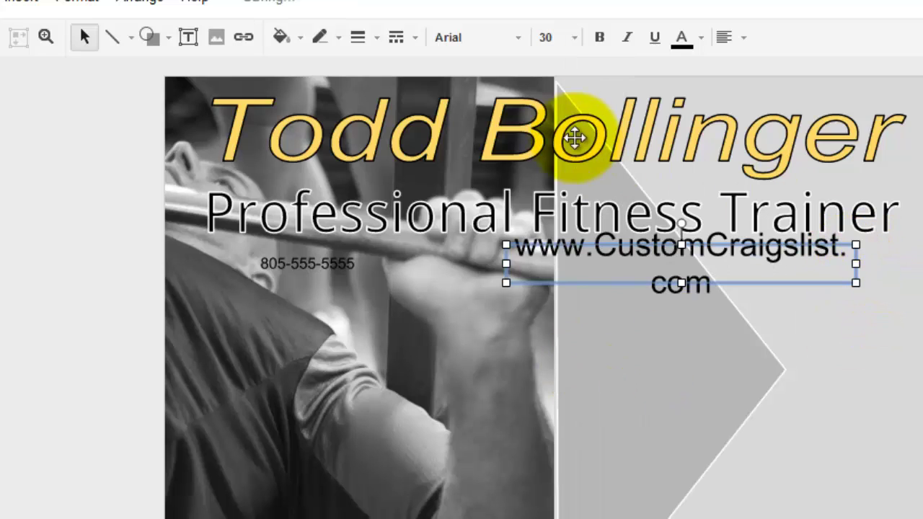
{"action": "left_click", "coordinate": [560, 37]}
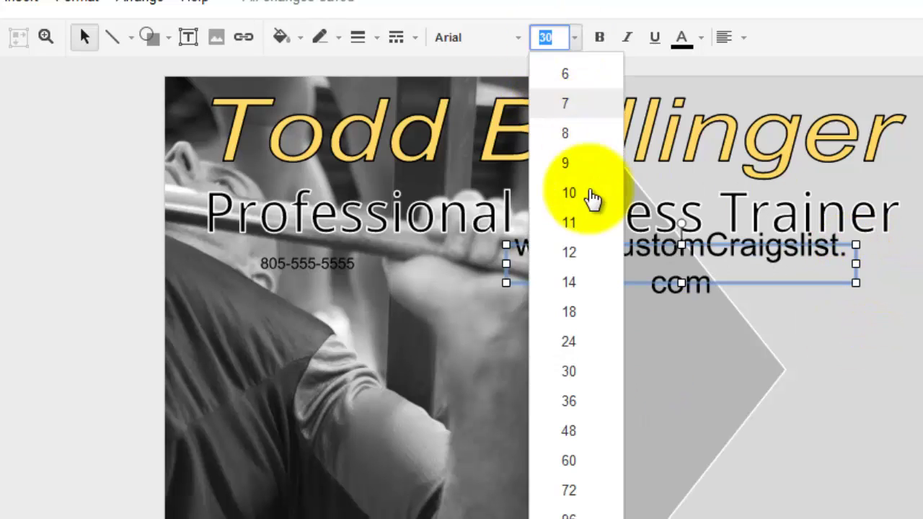
{"action": "left_click", "coordinate": [577, 344]}
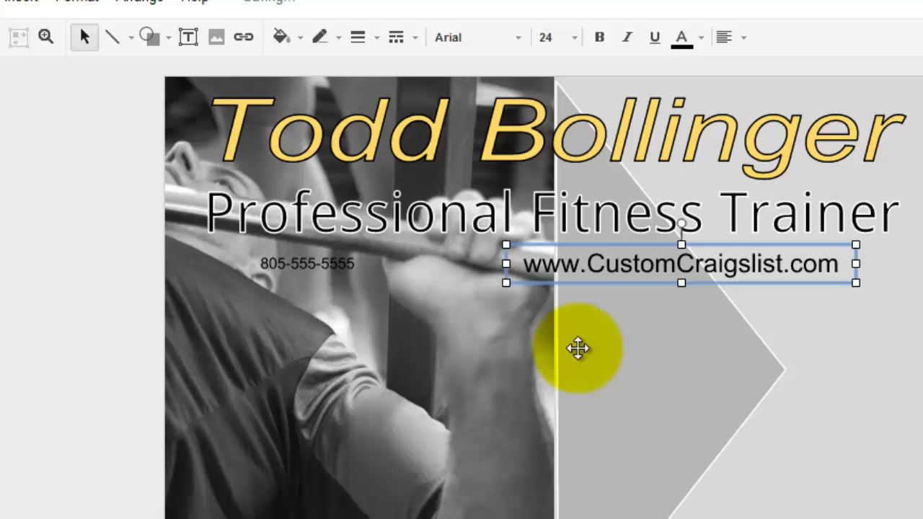
{"action": "left_click", "coordinate": [598, 37]}
{"action": "left_click_drag", "start_coordinate": [857, 263], "coordinate": [894, 264]}
Set the phone number text to size 24 and bold, widening its text box to fit the number on one line
{"action": "left_click", "coordinate": [341, 268]}
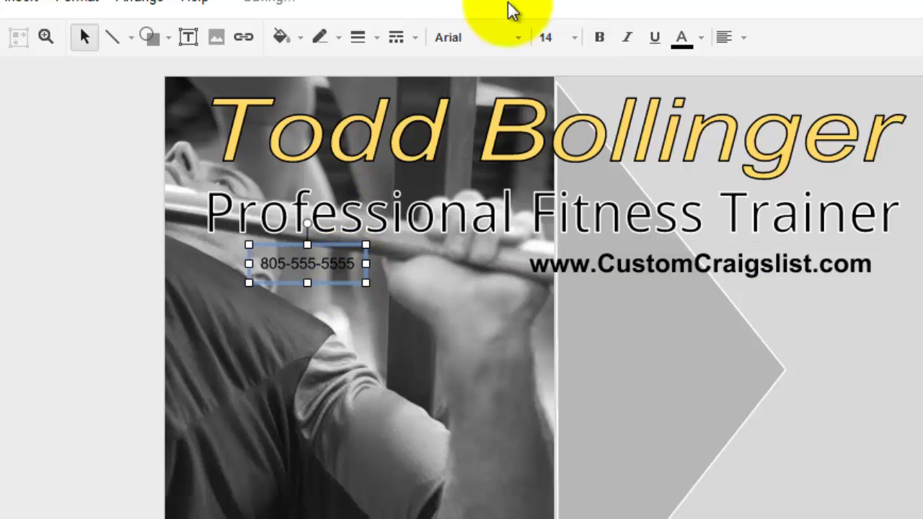
{"action": "left_click", "coordinate": [577, 37]}
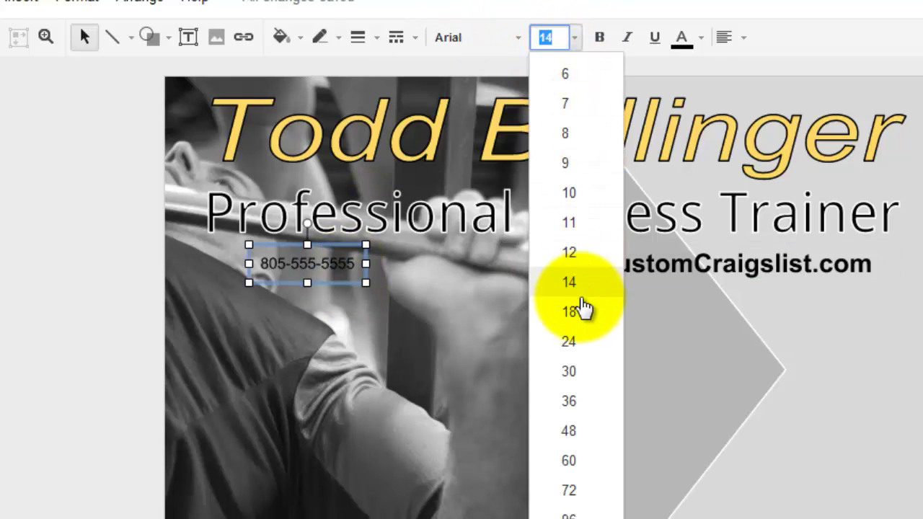
{"action": "left_click", "coordinate": [575, 343]}
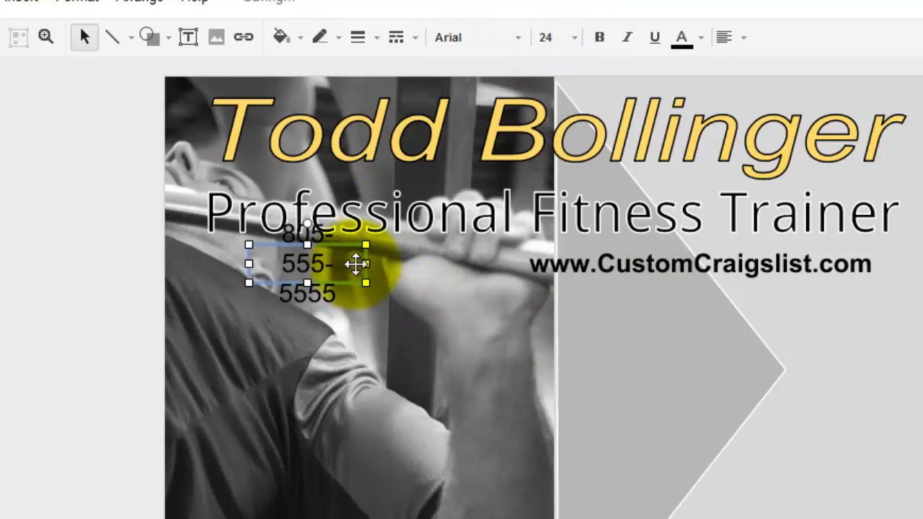
{"action": "left_click_drag", "start_coordinate": [365, 265], "coordinate": [469, 267]}
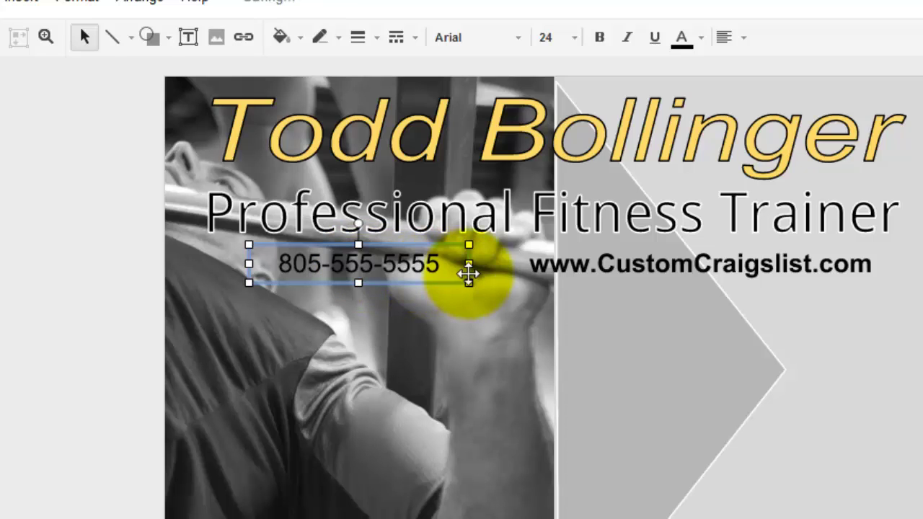
{"action": "left_click", "coordinate": [603, 46]}
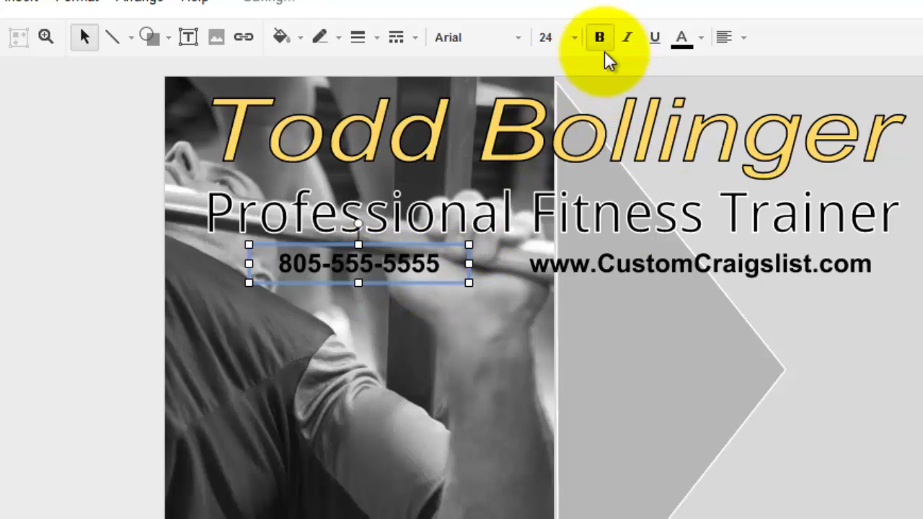